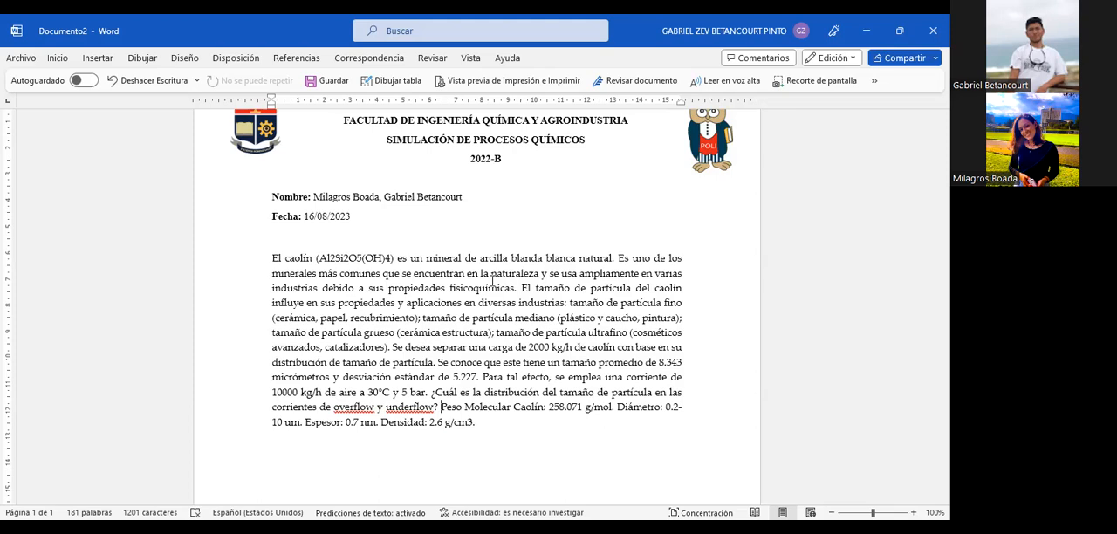
- Switch to Aspen HYSYS, create a new component list and add Air from the pure components
{"action": "key", "text": "alt+Tab"}
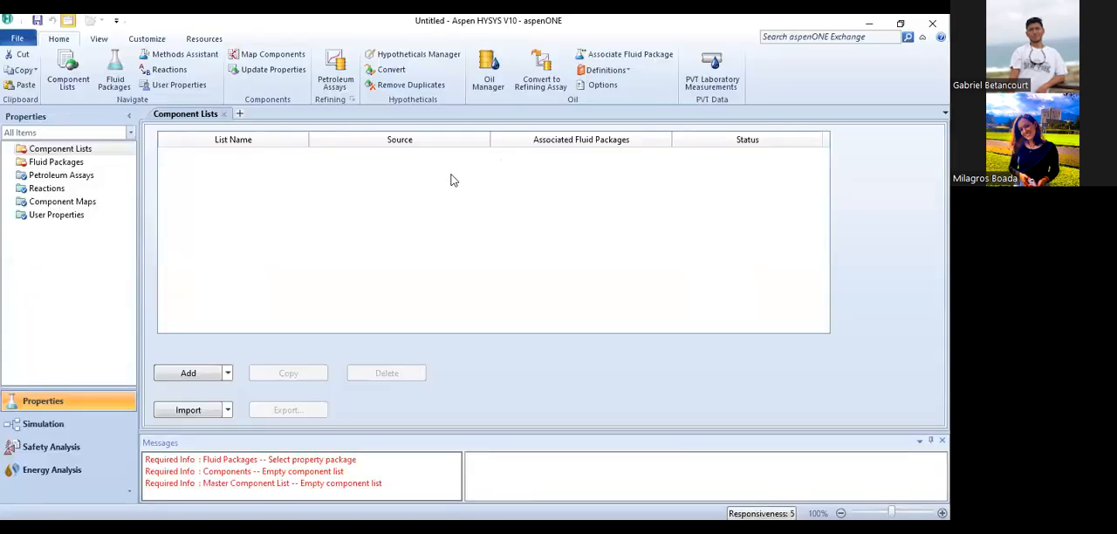
{"action": "right_click", "coordinate": [79, 153]}
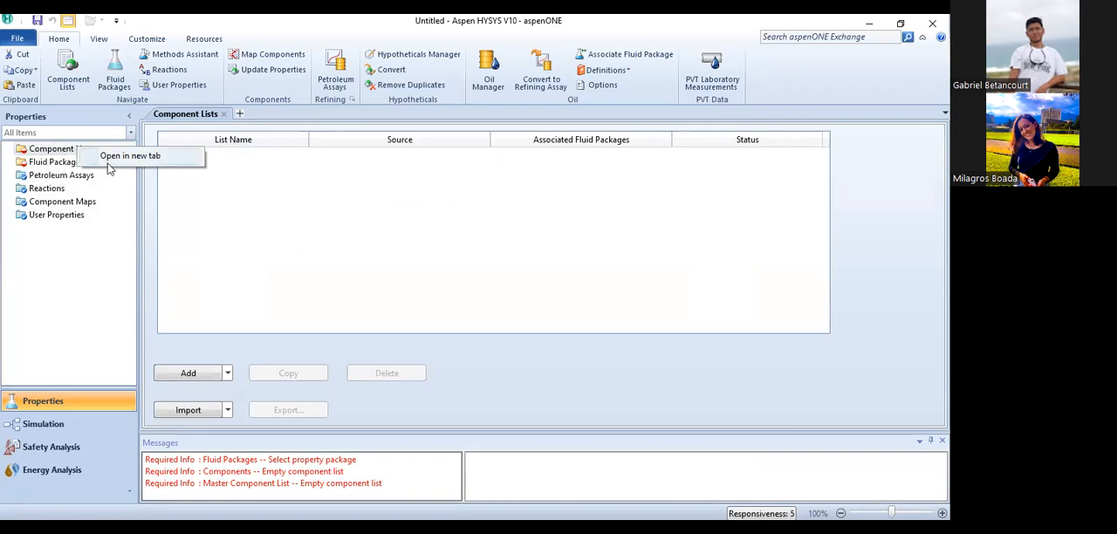
{"action": "left_click", "coordinate": [44, 273]}
{"action": "left_click", "coordinate": [187, 371]}
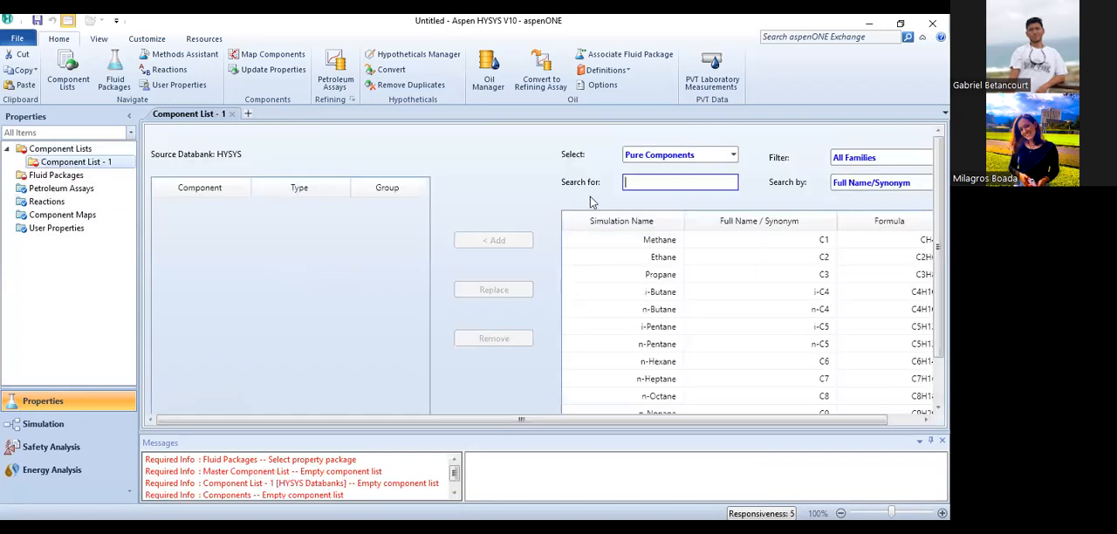
{"action": "type", "text": "air"}
{"action": "key", "text": "Return"}
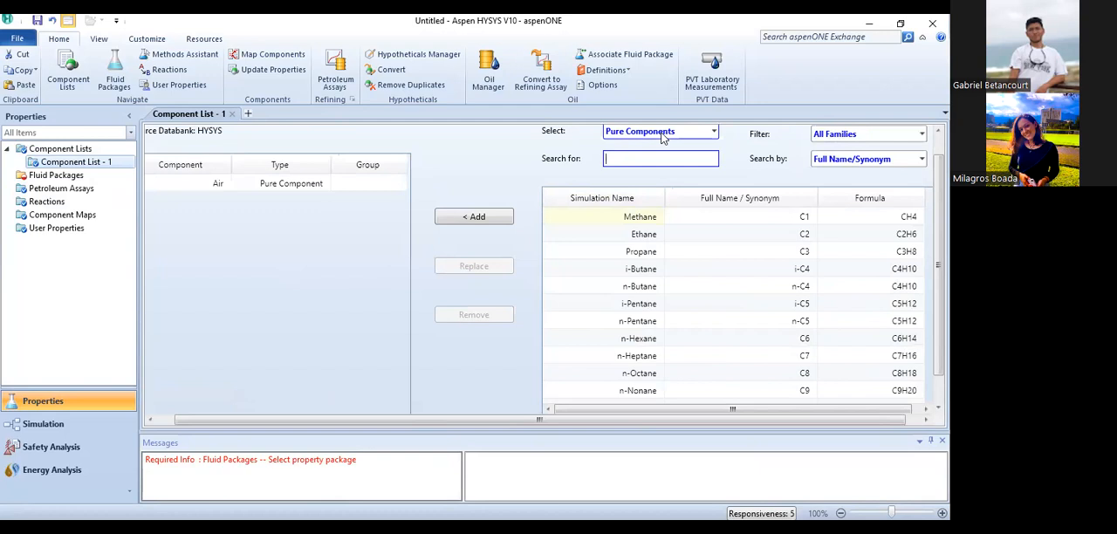
- Create a new hypothetical solid in the component list's HypoGroup1 and name it Kaolin
{"action": "left_click", "coordinate": [663, 133]}
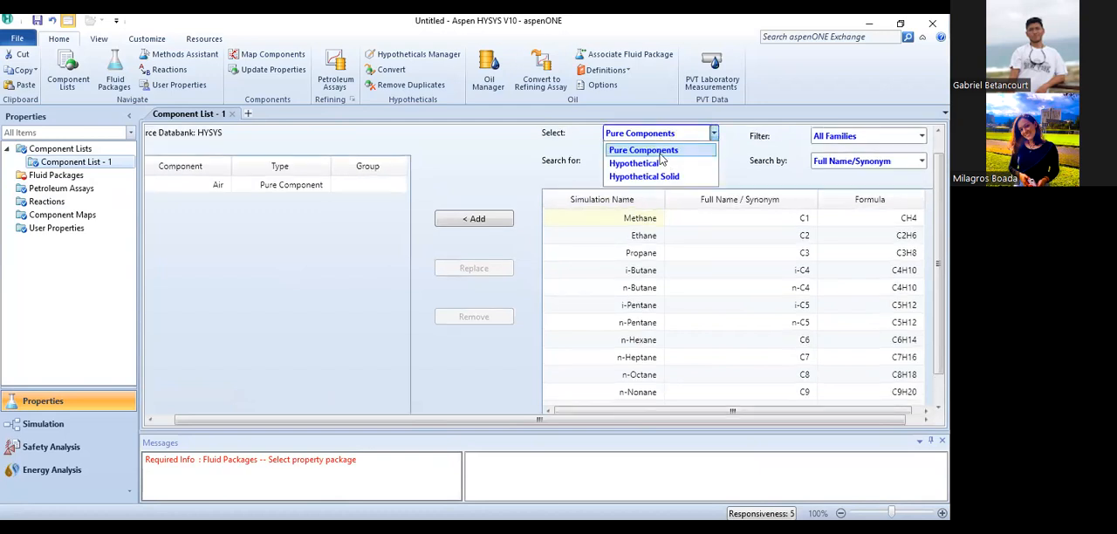
{"action": "left_click", "coordinate": [649, 177]}
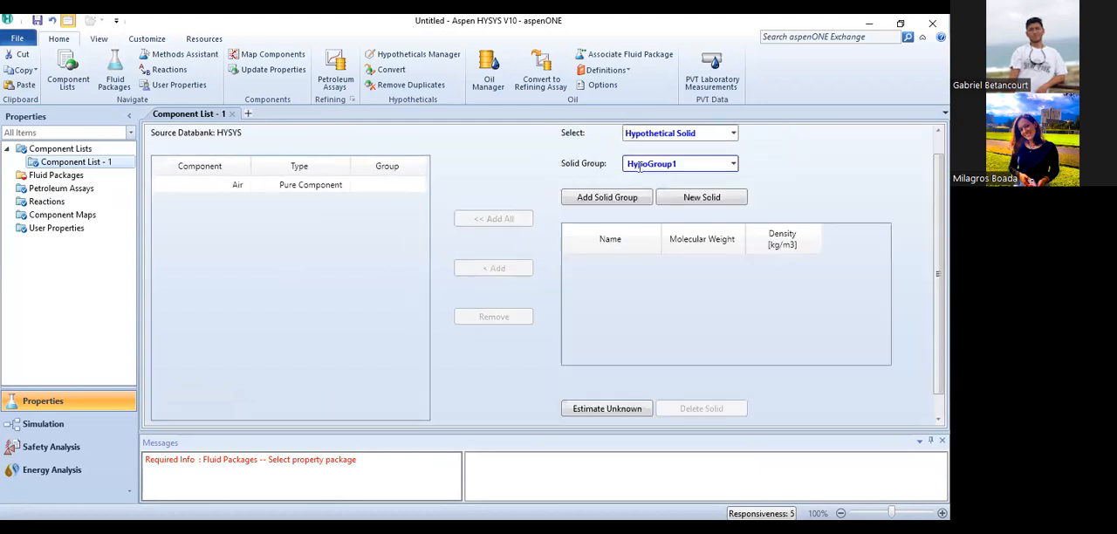
{"action": "left_click", "coordinate": [677, 199]}
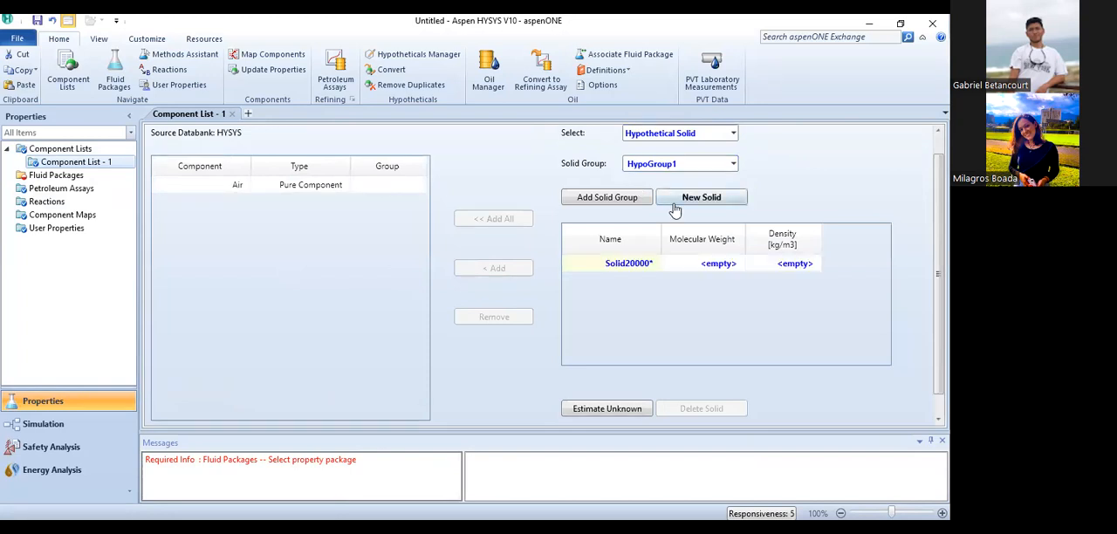
{"action": "left_click", "coordinate": [649, 266]}
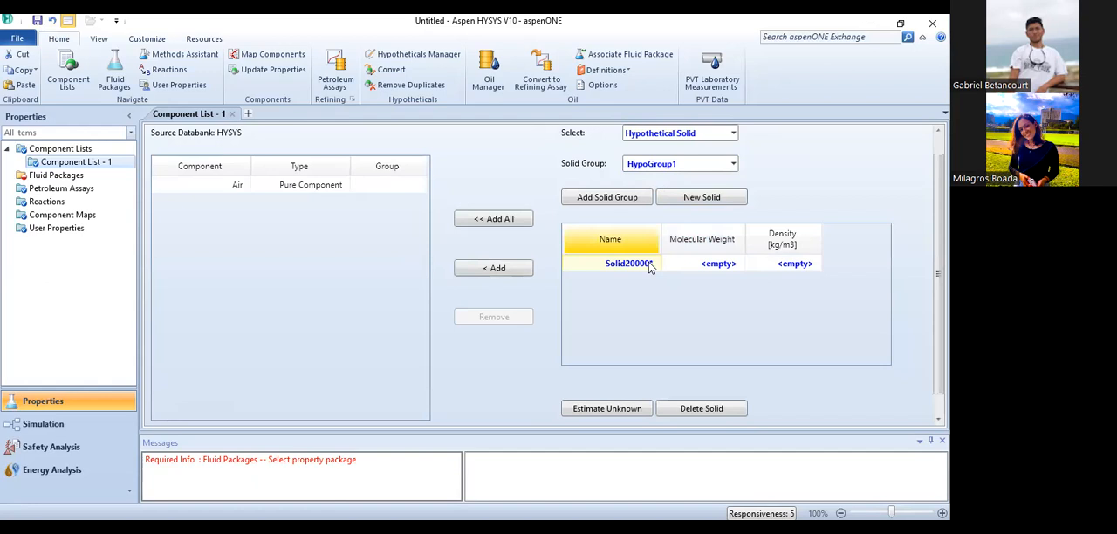
{"action": "type", "text": "Kaol"}
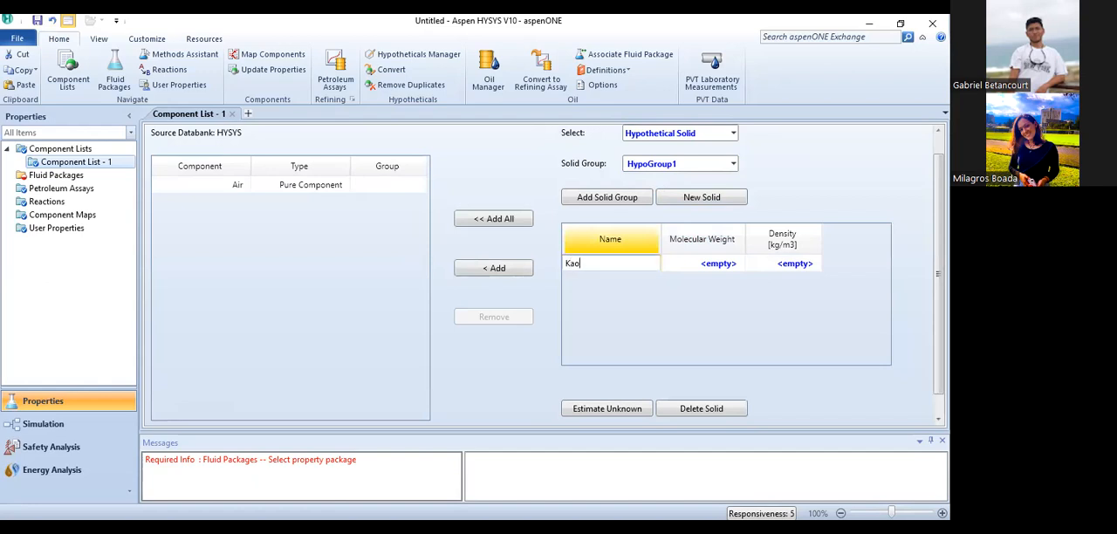
{"action": "type", "text": "in"}
{"action": "key", "text": "Return"}
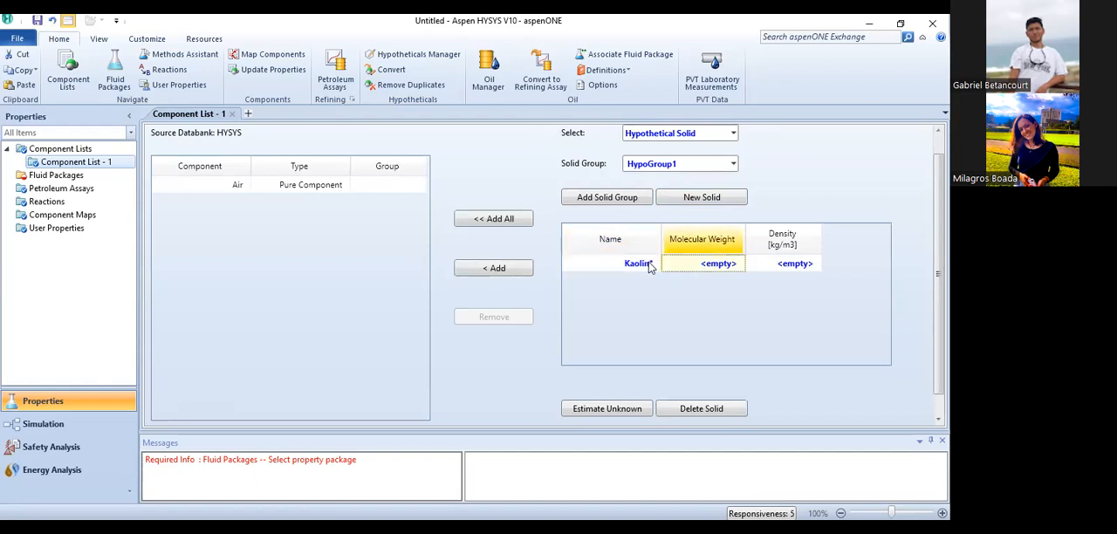
- Set Kaolin's molecular weight to 258 and density to 2600 kg/m3, and add it to the component list
{"action": "type", "text": "258"}
{"action": "key", "text": "Return"}
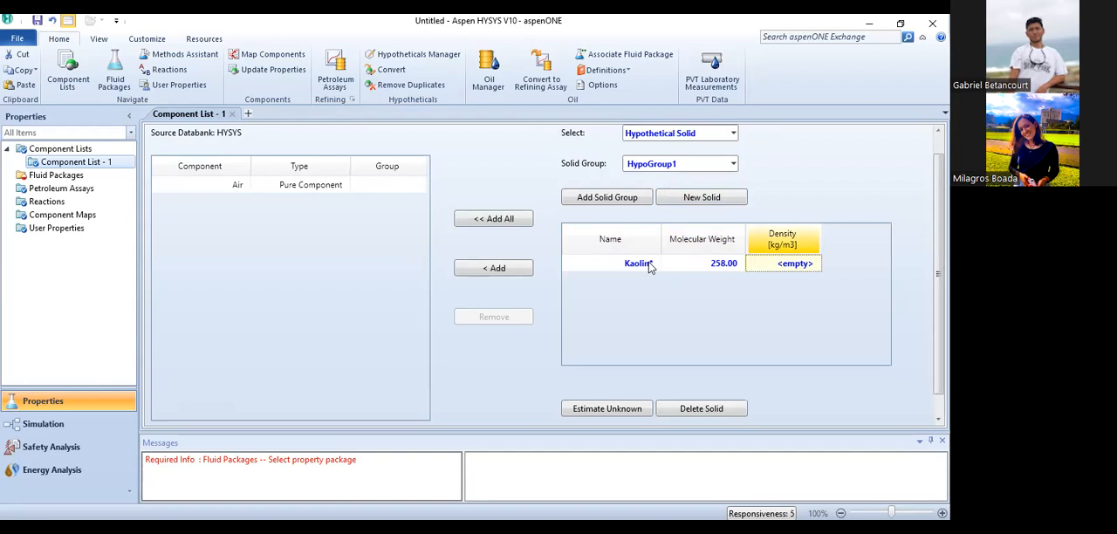
{"action": "type", "text": "2600"}
{"action": "left_click", "coordinate": [517, 270]}
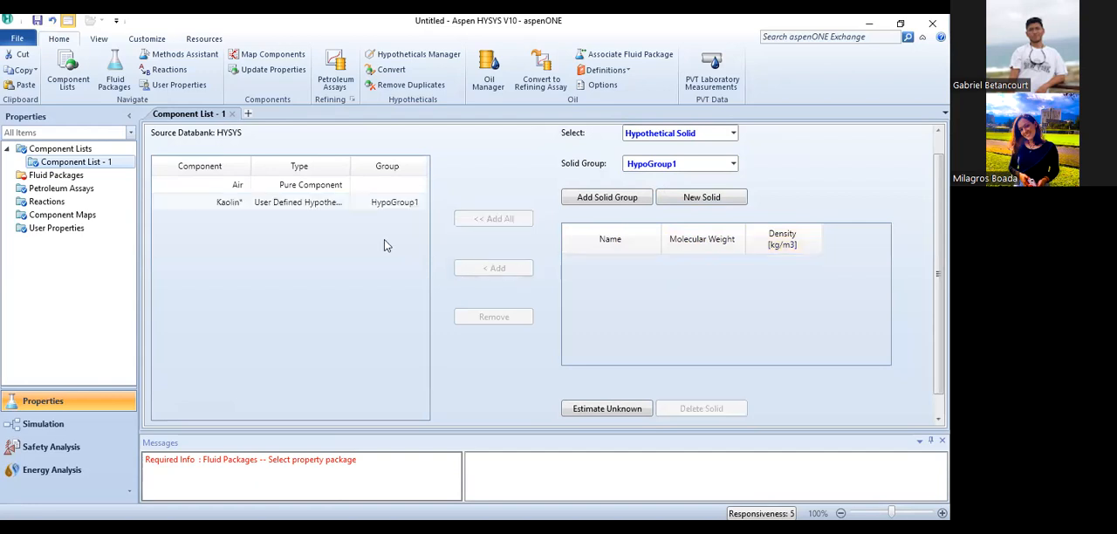
- Add a fluid package for the component list using the Peng-Robinson property package
{"action": "left_click", "coordinate": [57, 177]}
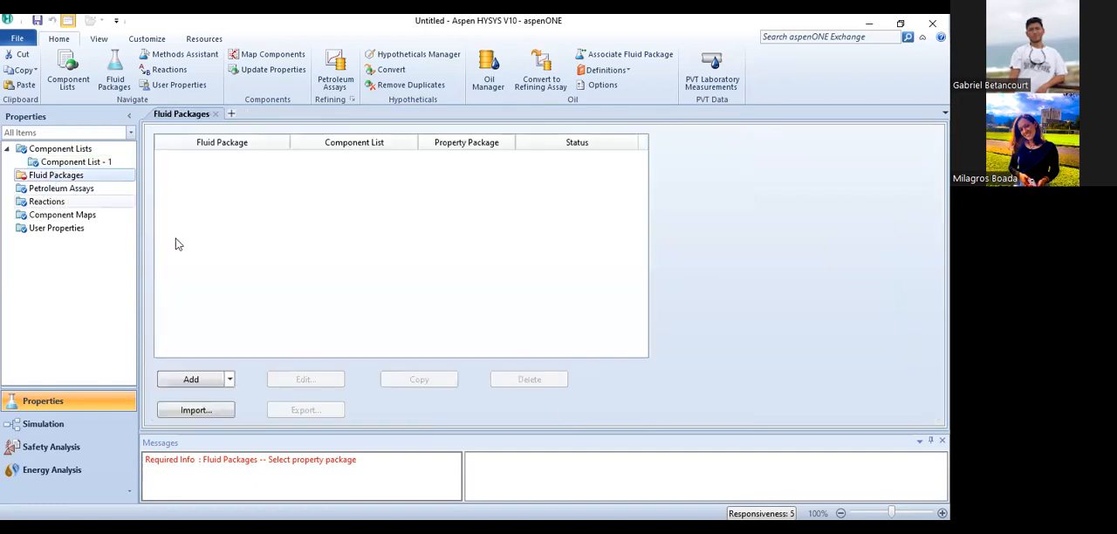
{"action": "left_click", "coordinate": [189, 380]}
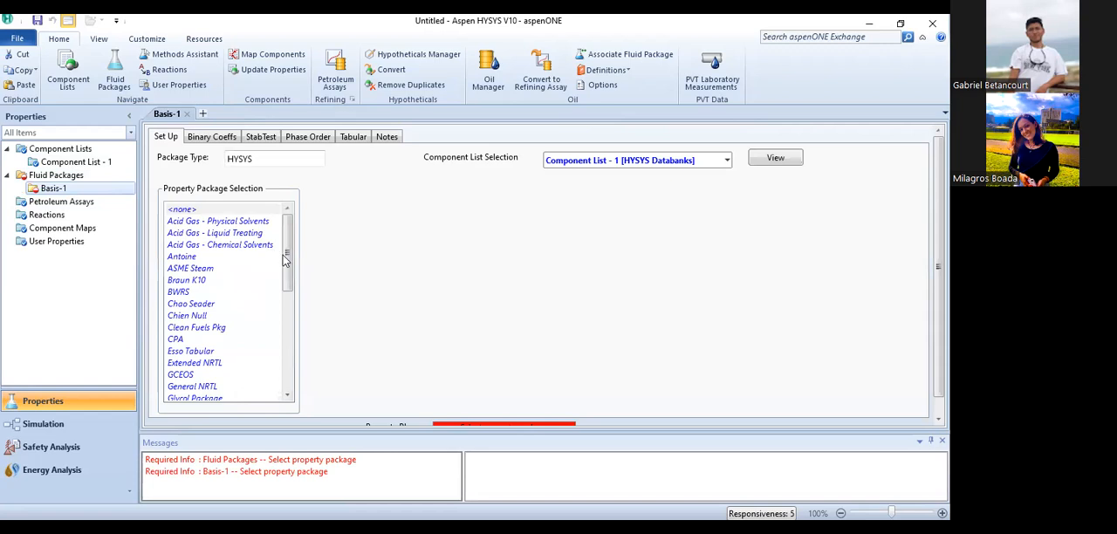
{"action": "left_click_drag", "start_coordinate": [287, 254], "coordinate": [288, 334]}
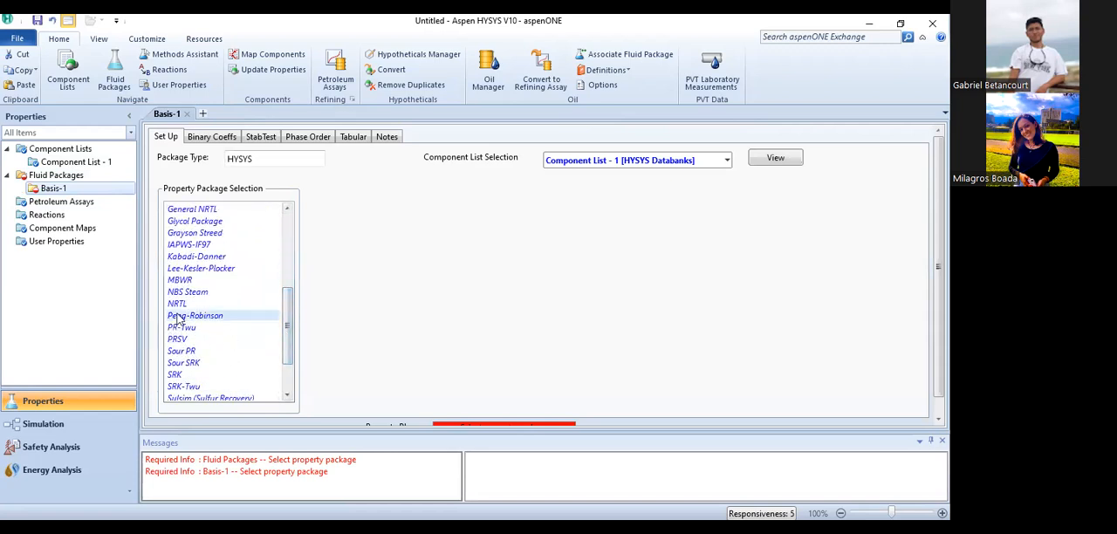
{"action": "left_click", "coordinate": [178, 317]}
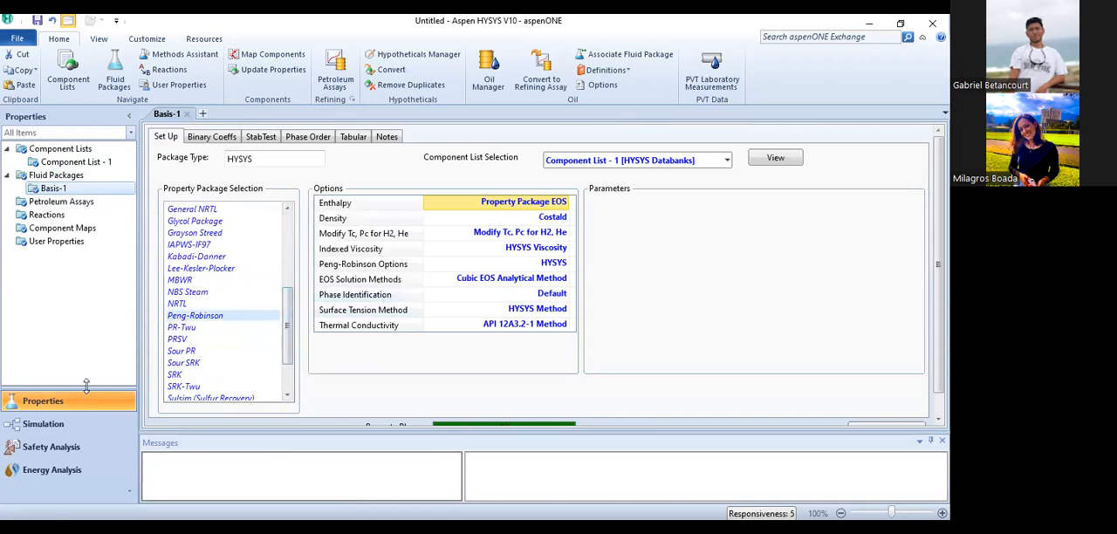
- Enter the simulation environment and place a material stream on the empty flowsheet
{"action": "left_click", "coordinate": [69, 423]}
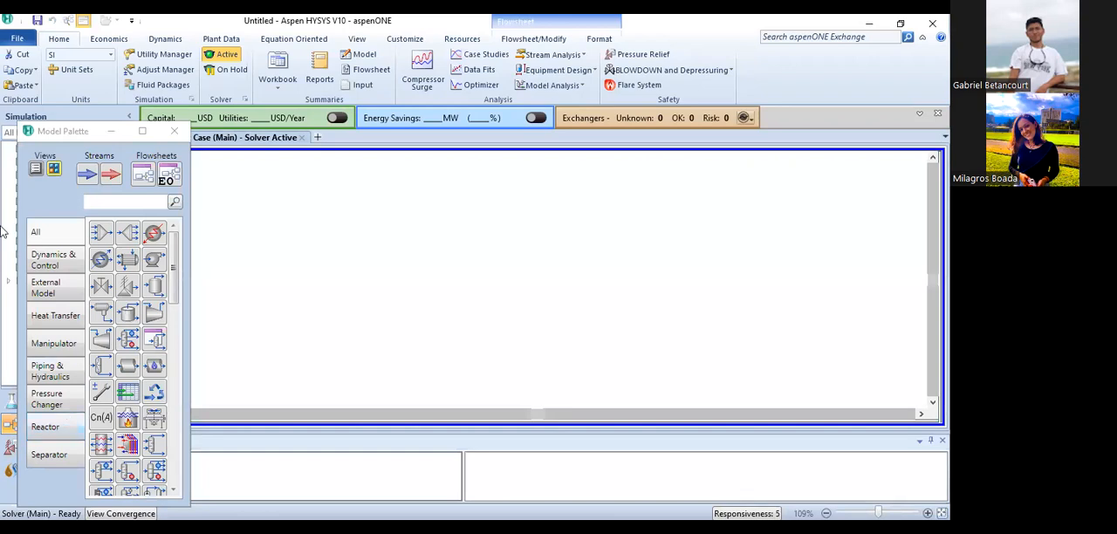
{"action": "left_click", "coordinate": [87, 175]}
{"action": "left_click", "coordinate": [324, 219]}
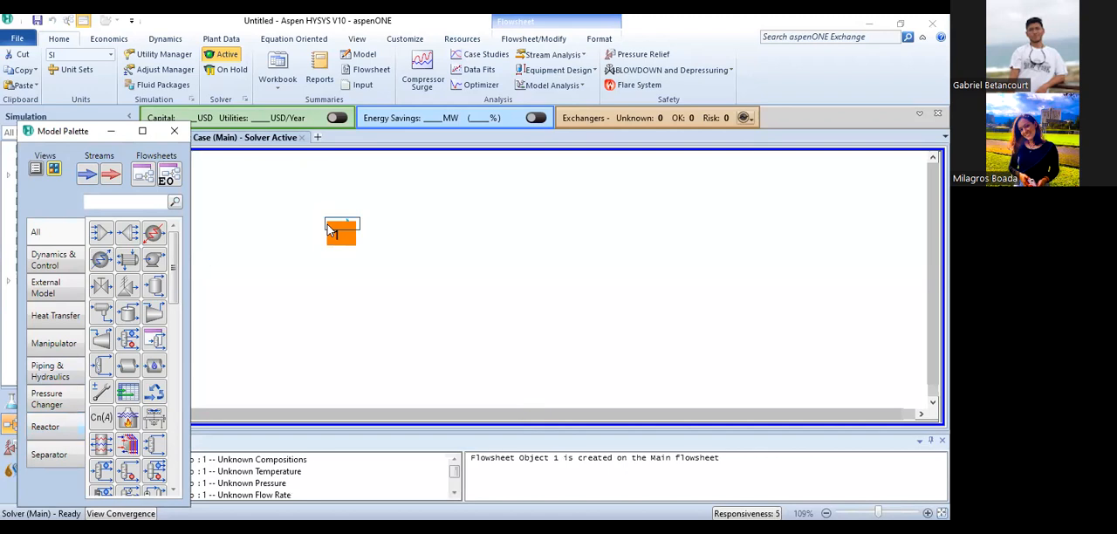
- Set the material stream's temperature to 30 °C and its pressure to 5 bar
{"action": "double_click", "coordinate": [342, 231]}
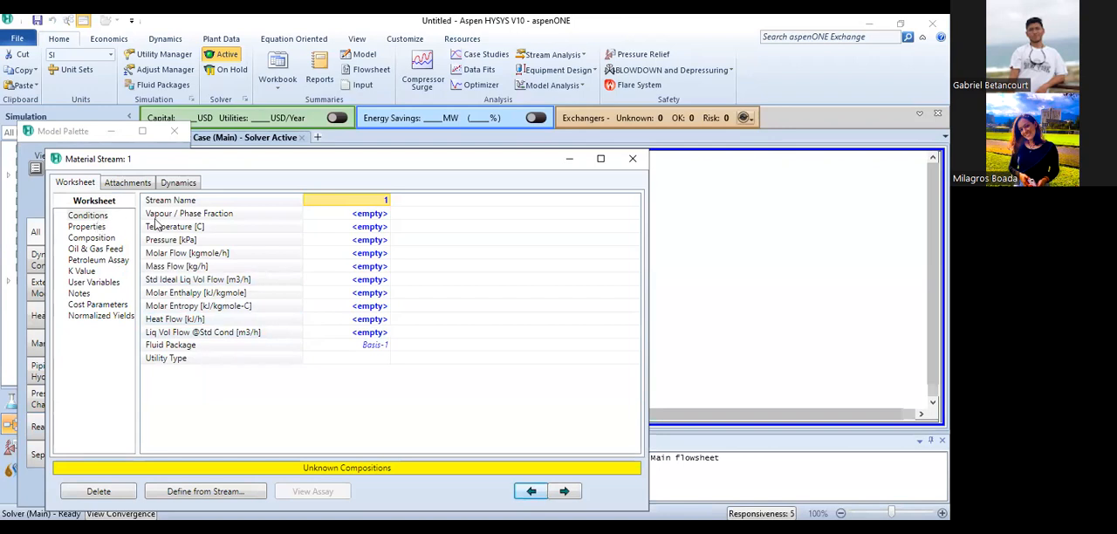
{"action": "left_click", "coordinate": [370, 226]}
{"action": "type", "text": "30"}
{"action": "key", "text": "Return"}
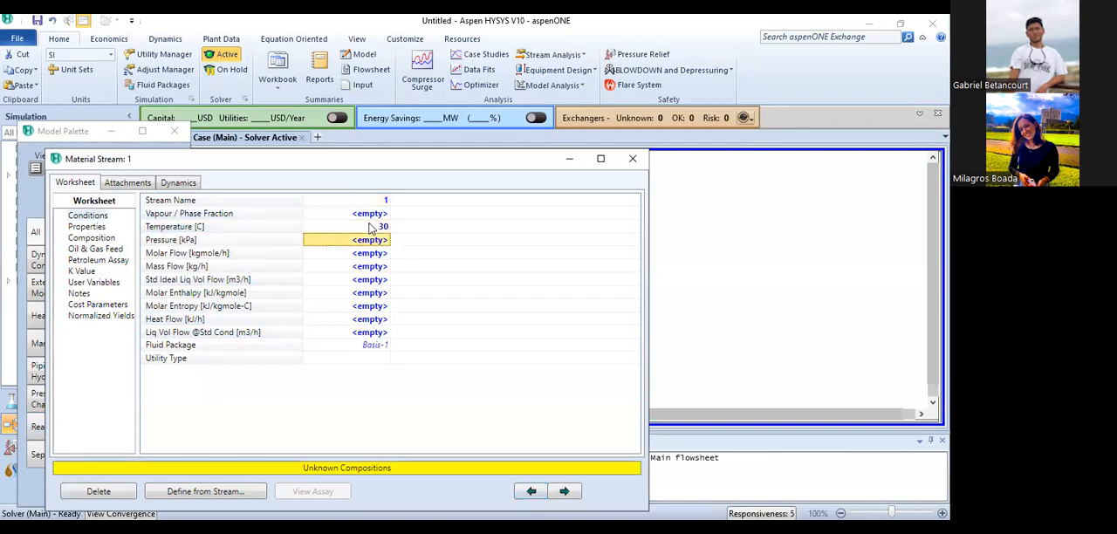
{"action": "type", "text": "5"}
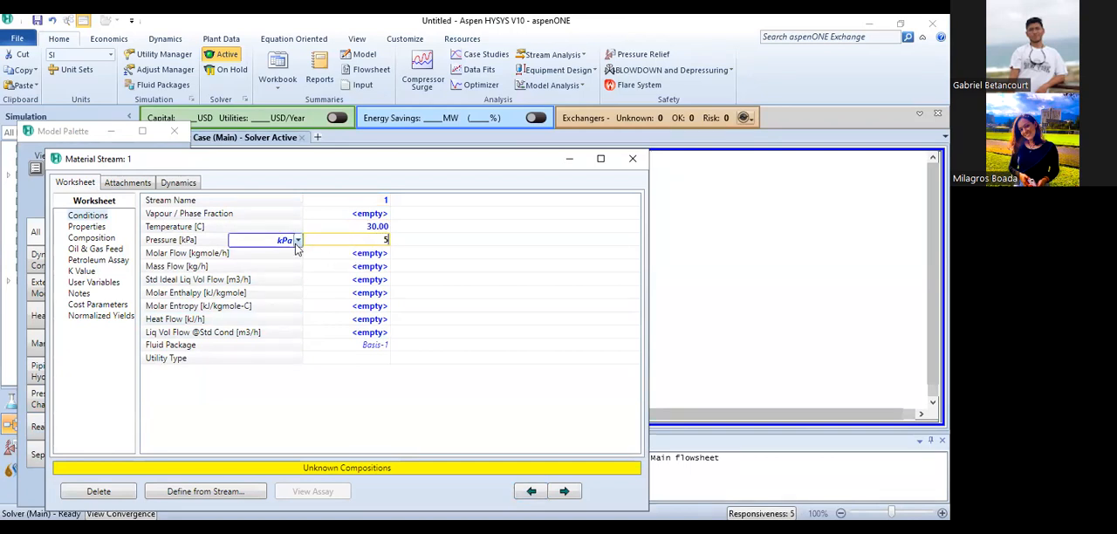
{"action": "left_click", "coordinate": [297, 240]}
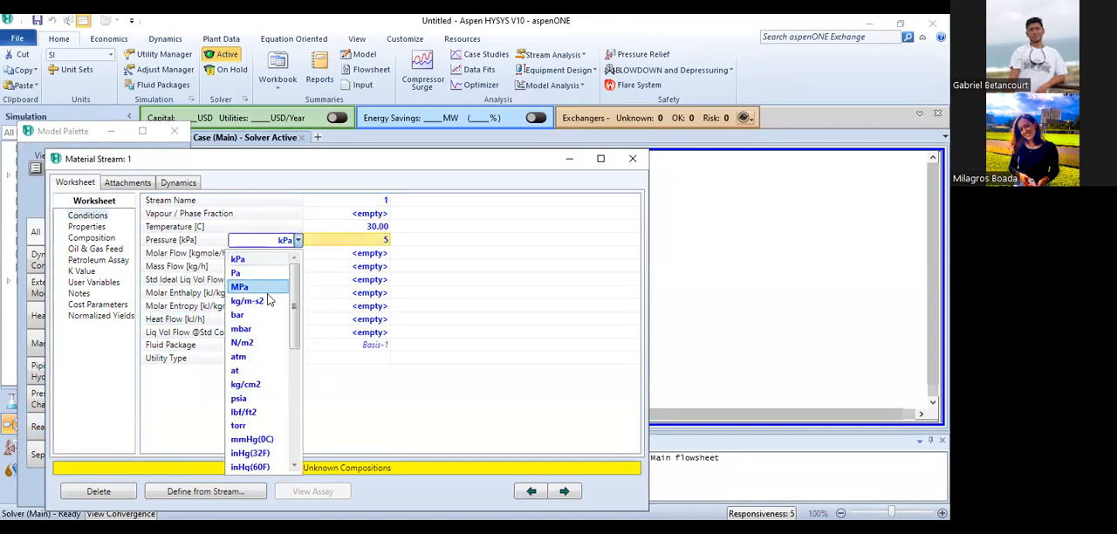
{"action": "left_click", "coordinate": [248, 315]}
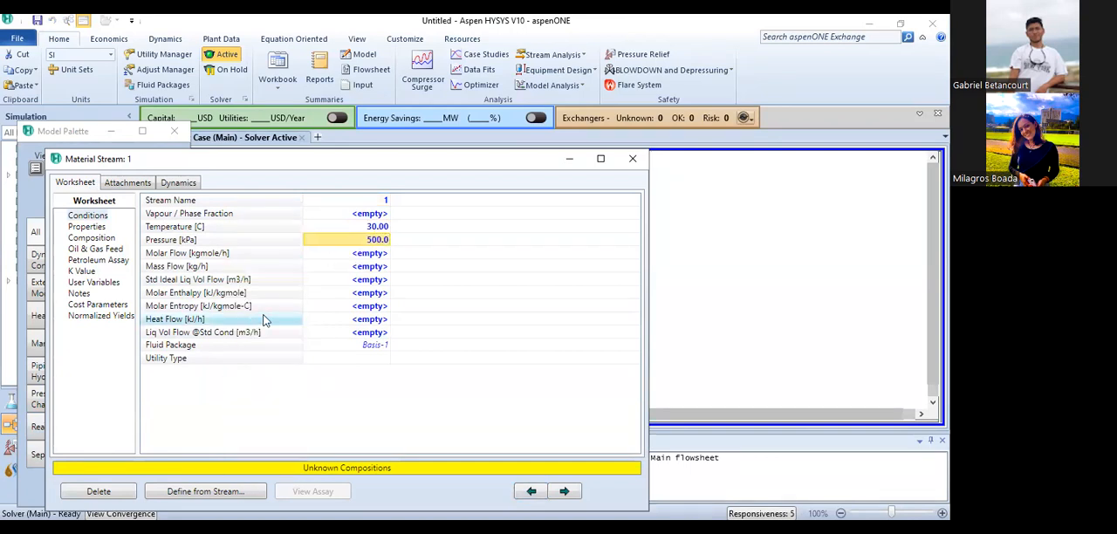
- Define the stream's composition by mass flows with 10000 kg/h of Air and 2000 kg/h of Kaolin
{"action": "left_click", "coordinate": [91, 239]}
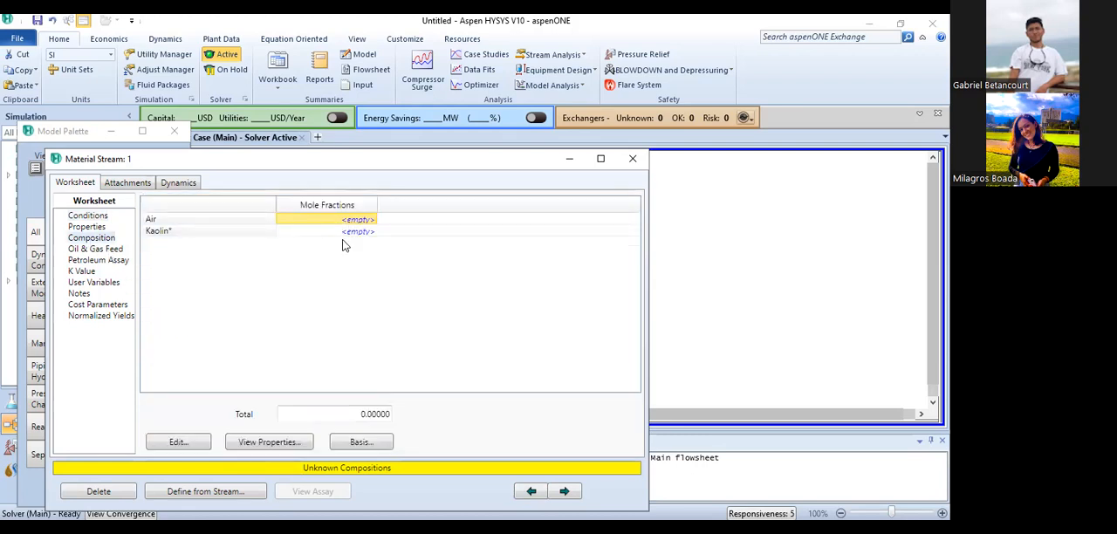
{"action": "left_click", "coordinate": [185, 443]}
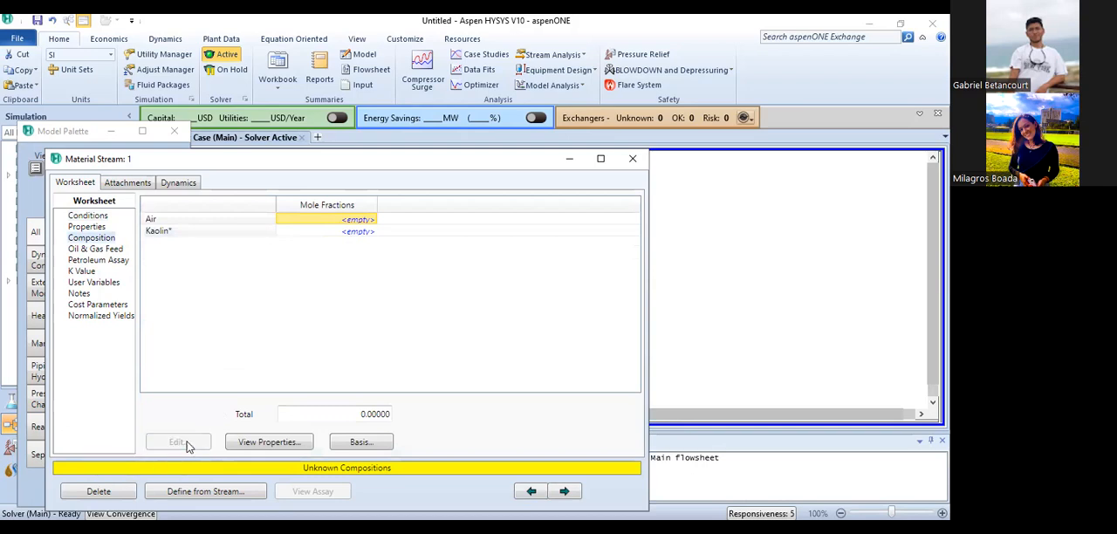
{"action": "left_click", "coordinate": [538, 223]}
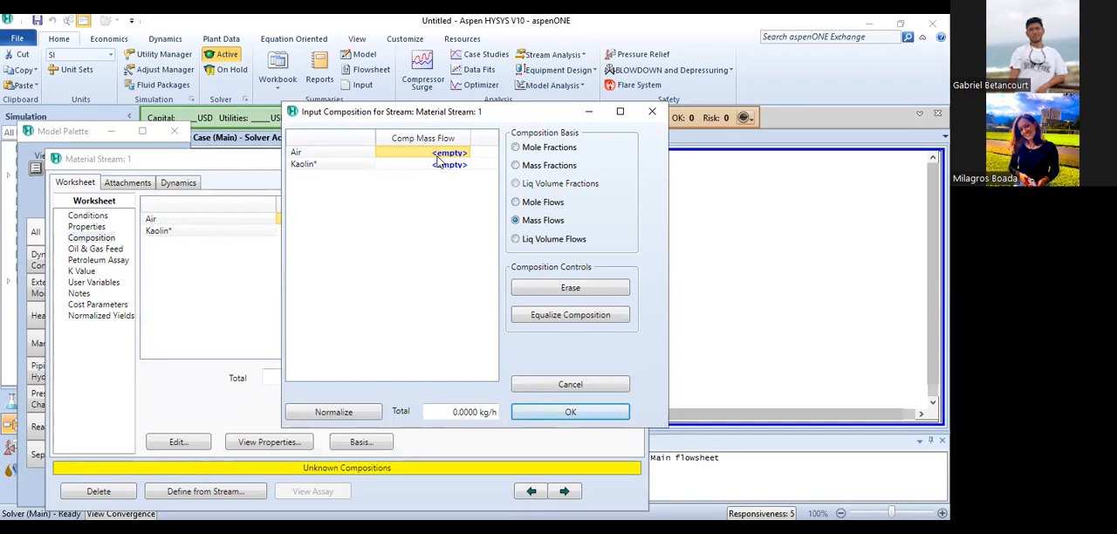
{"action": "type", "text": "10000"}
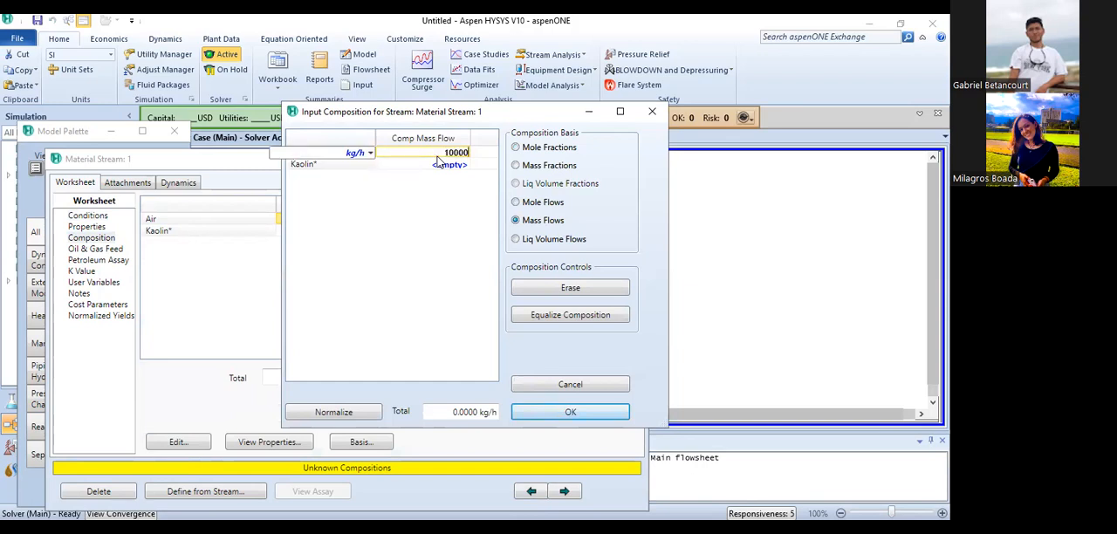
{"action": "key", "text": "Return"}
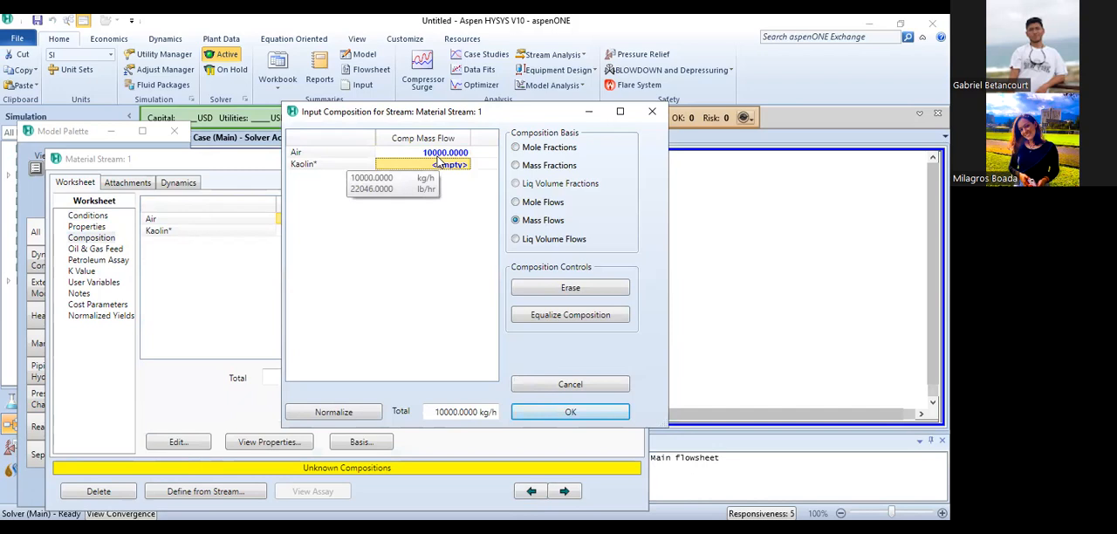
{"action": "type", "text": "2000"}
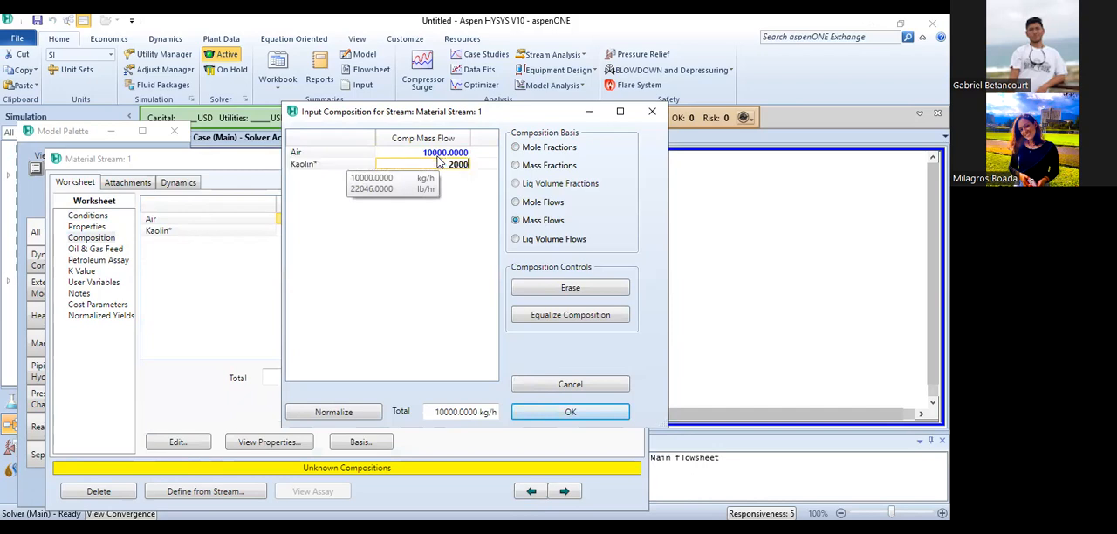
{"action": "key", "text": "Return"}
{"action": "left_click", "coordinate": [556, 421]}
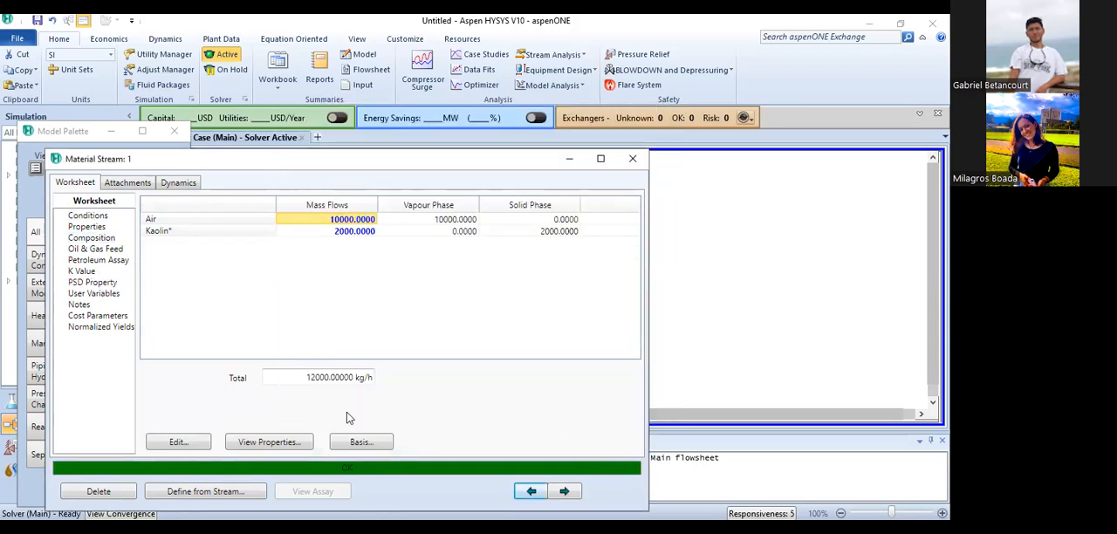
{"action": "left_click", "coordinate": [629, 157]}
- Find the cyclone unit operation by searching for "cyc" and place it on the flowsheet beyond stream 1
{"action": "left_click", "coordinate": [105, 202]}
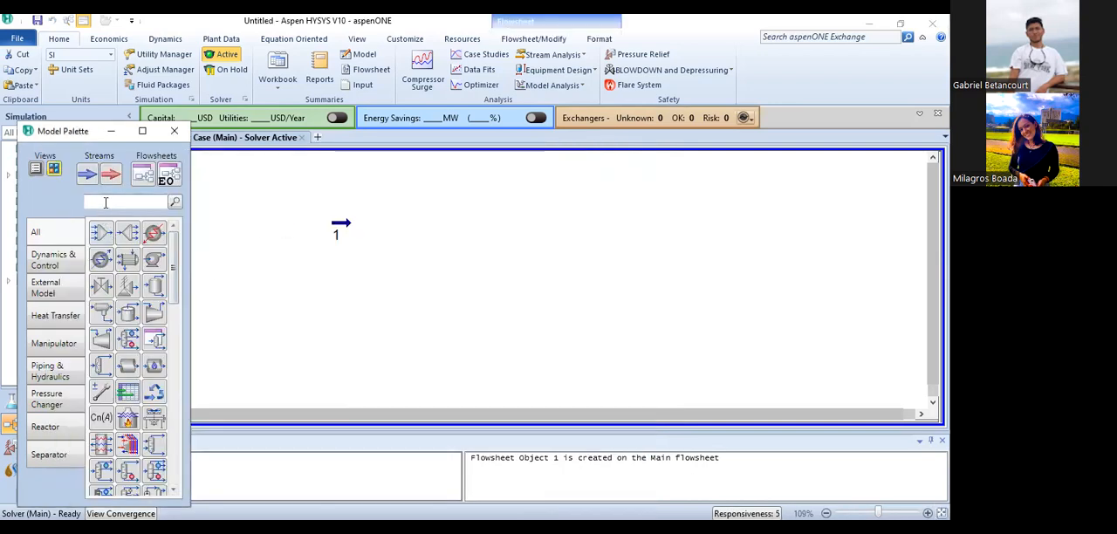
{"action": "type", "text": "cyc"}
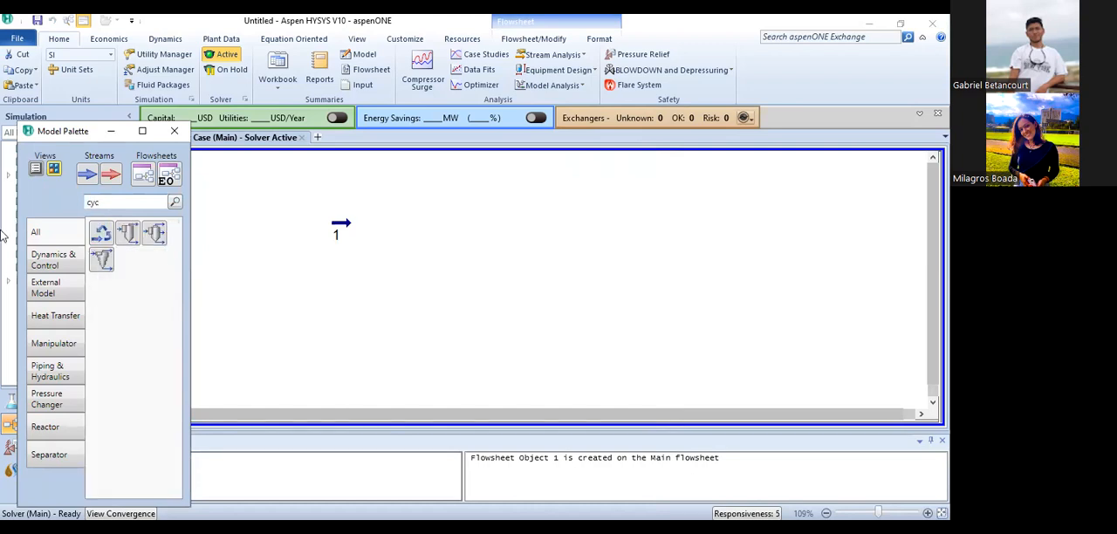
{"action": "left_click_drag", "start_coordinate": [129, 236], "coordinate": [467, 244]}
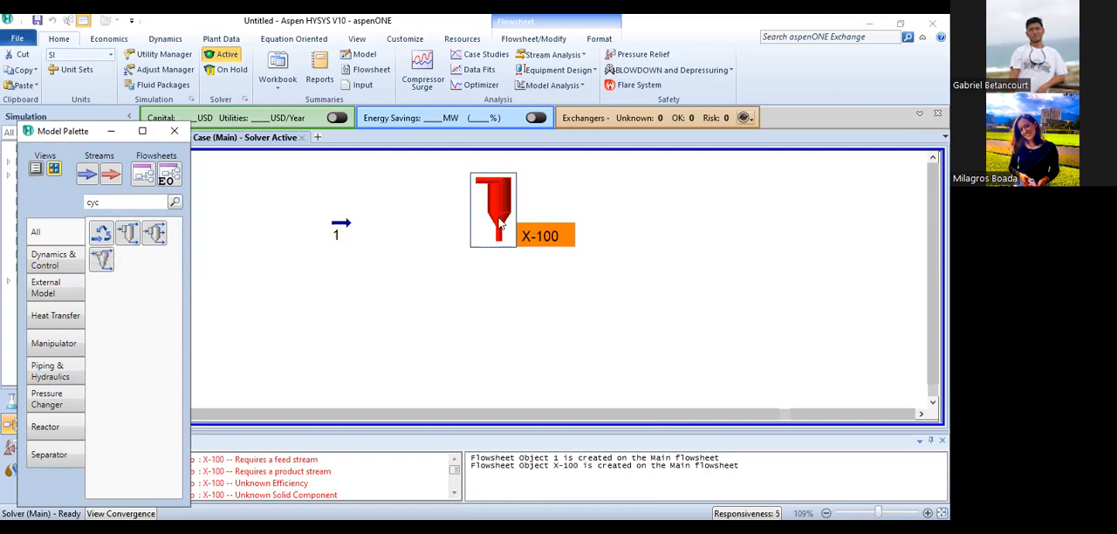
{"action": "double_click", "coordinate": [499, 224]}
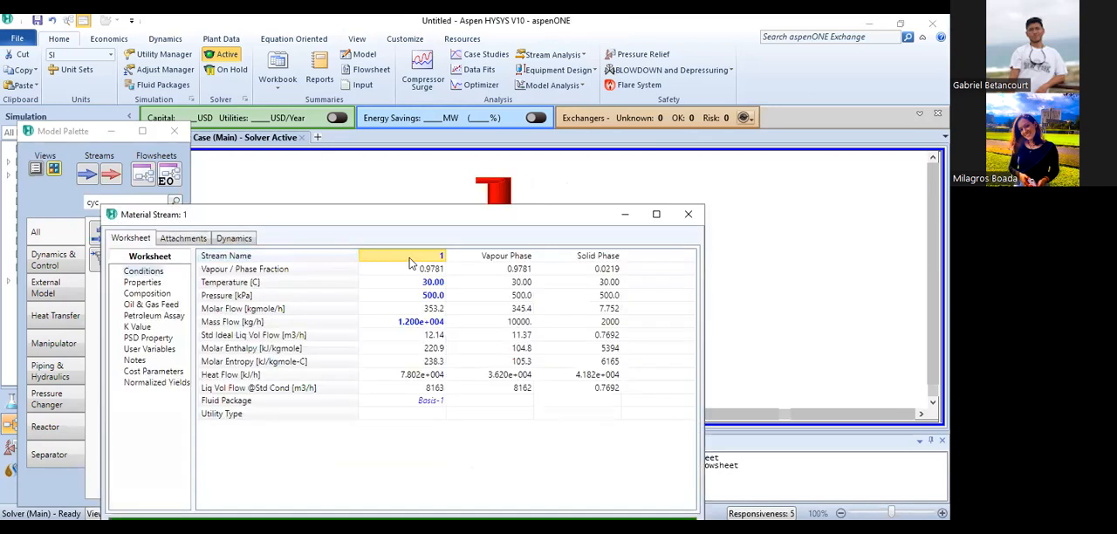
- Rename stream 1 as Alimentación and close its window
{"action": "type", "text": "aA"}
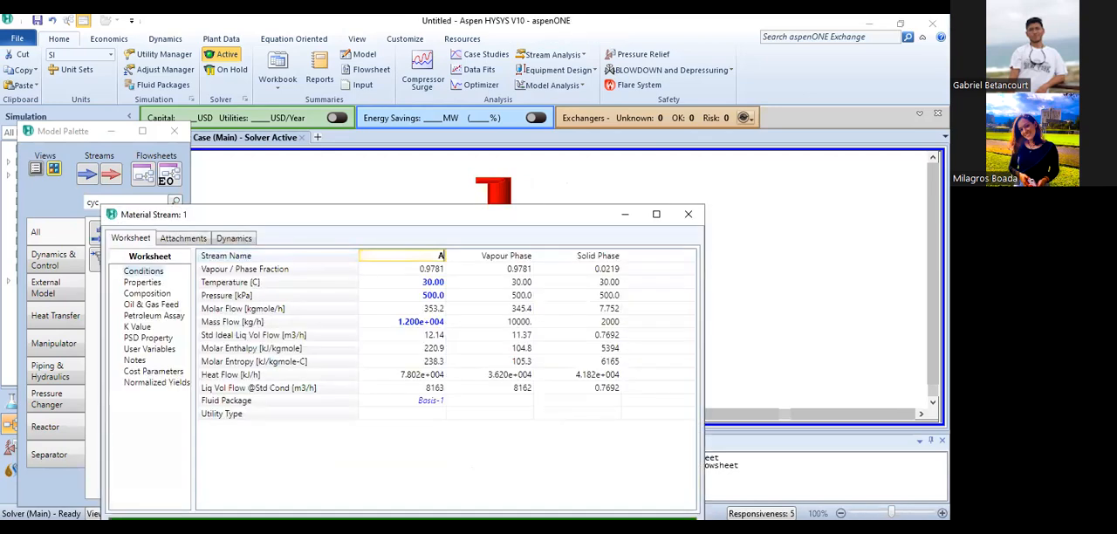
{"action": "type", "text": "limentación"}
{"action": "key", "text": "Return"}
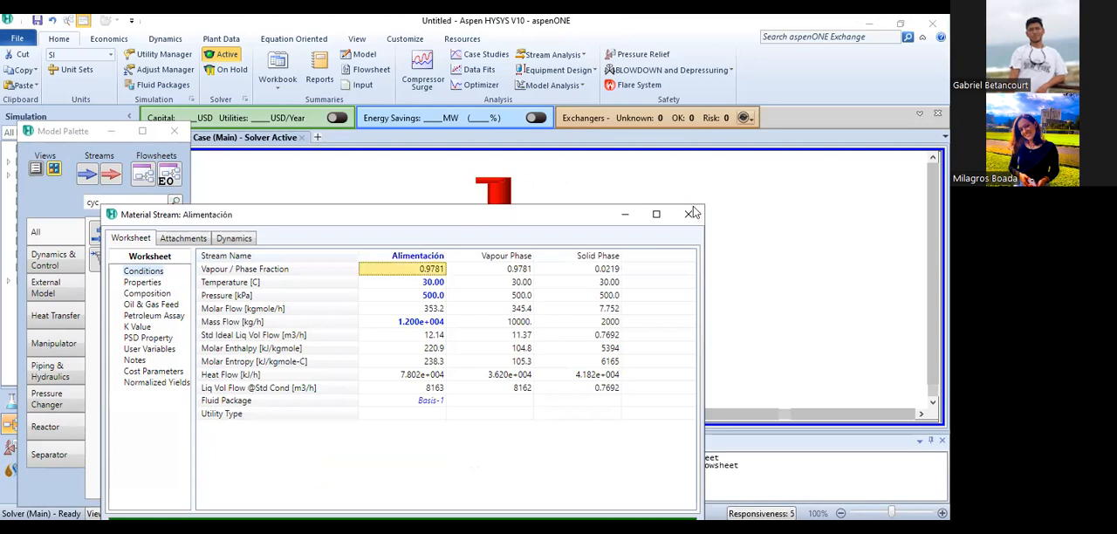
{"action": "left_click", "coordinate": [687, 214]}
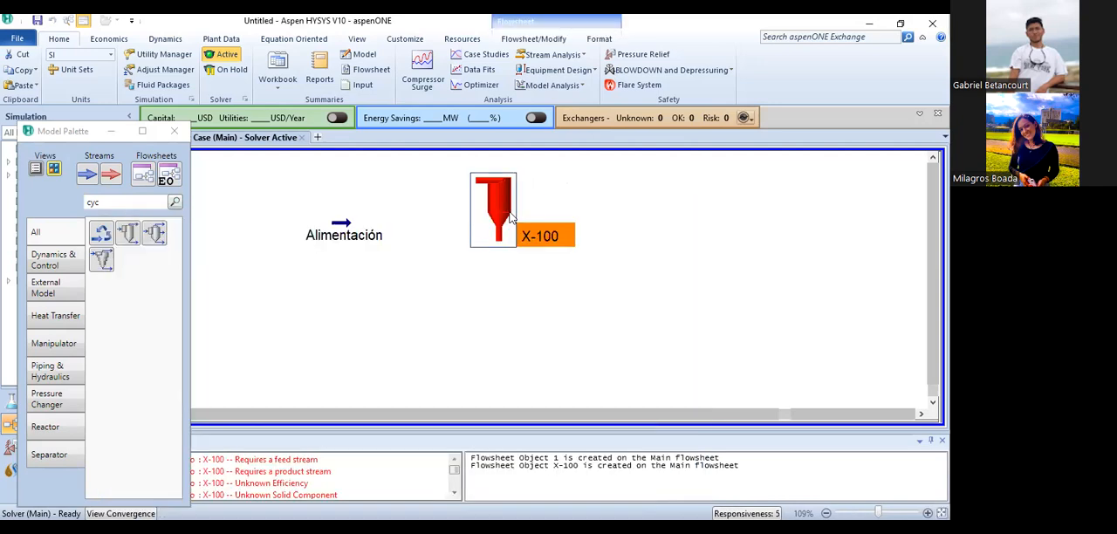
- Connect the cyclone with Alimentación as inlet, Overflow as vapour product and Underflow as solid product
{"action": "double_click", "coordinate": [493, 197]}
{"action": "left_click", "coordinate": [141, 301]}
{"action": "left_click", "coordinate": [199, 301]}
{"action": "left_click", "coordinate": [166, 318]}
{"action": "left_click", "coordinate": [316, 210]}
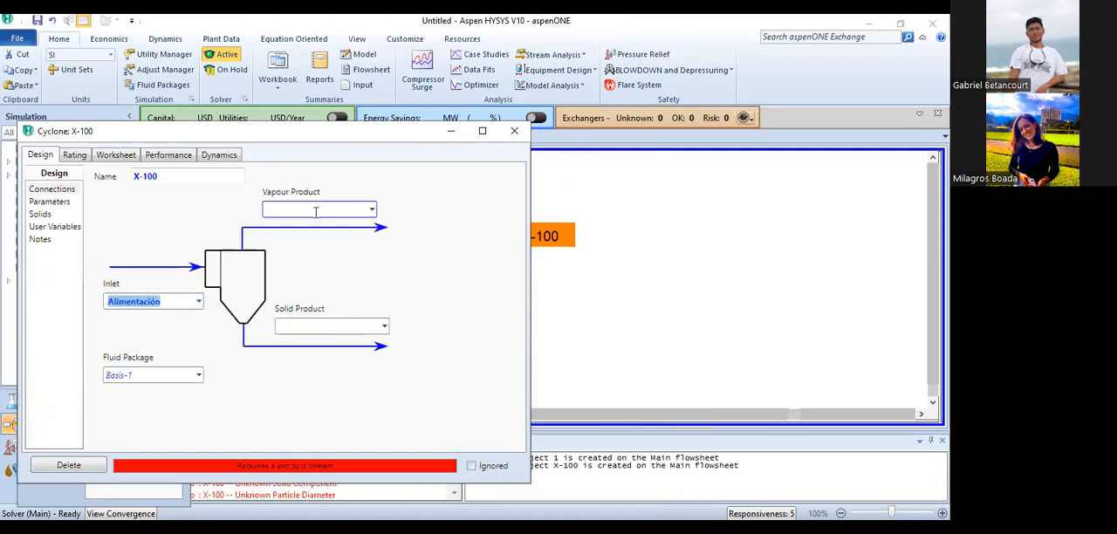
{"action": "type", "text": "Overflow"}
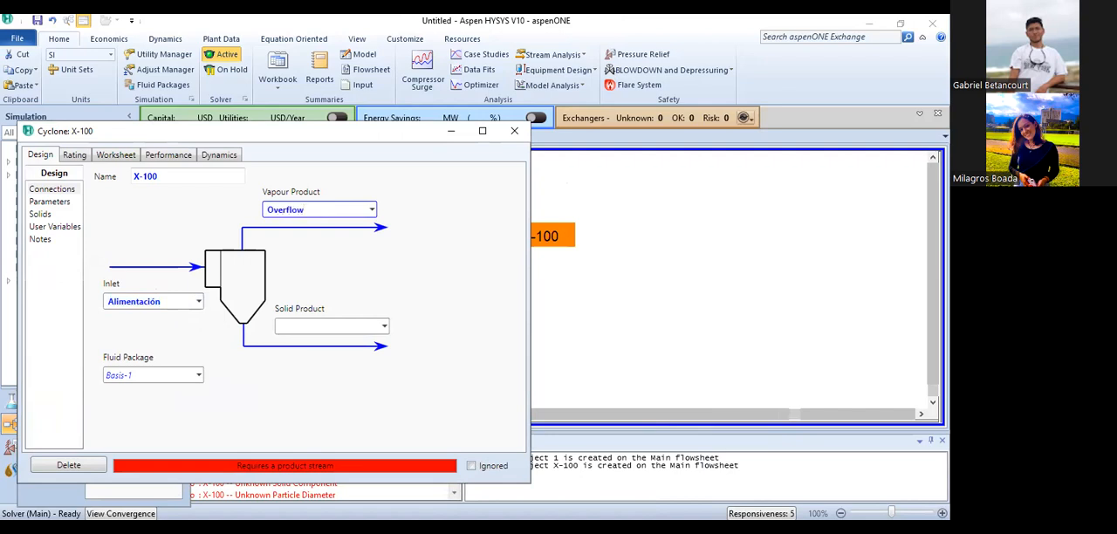
{"action": "left_click", "coordinate": [297, 326]}
{"action": "type", "text": "Underflow"}
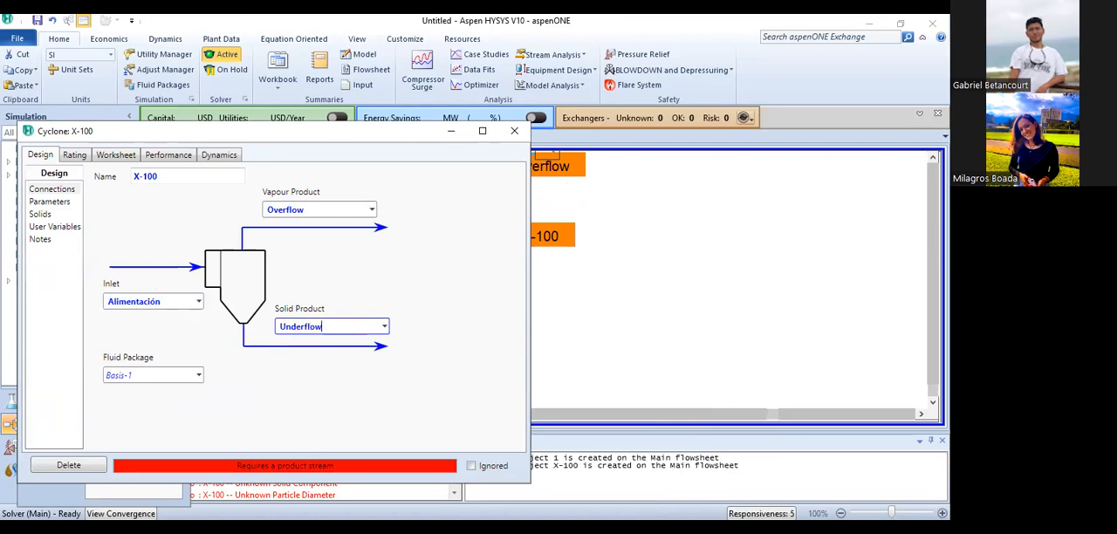
{"action": "left_click", "coordinate": [269, 363]}
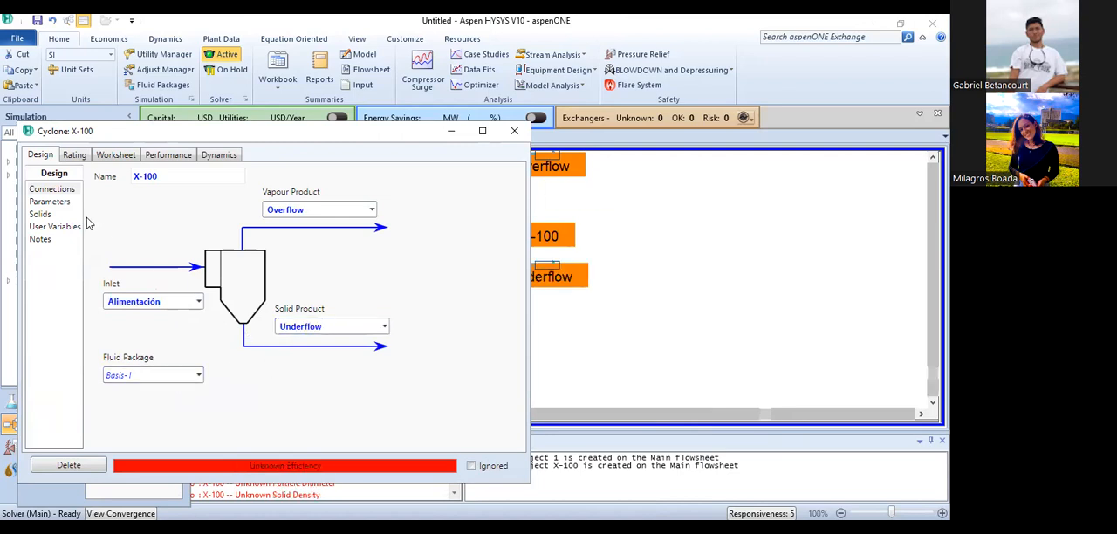
{"action": "left_click", "coordinate": [35, 204]}
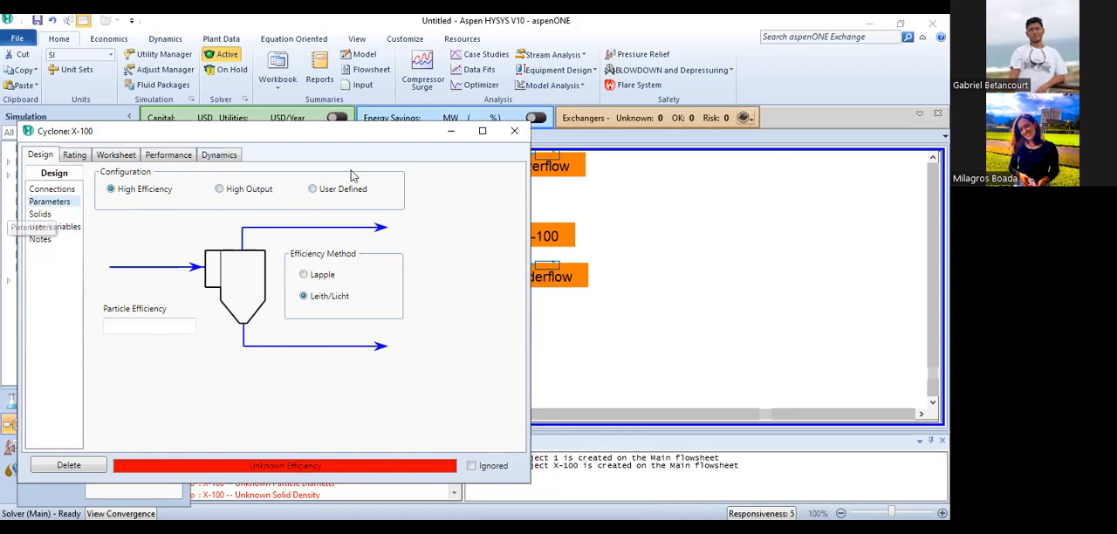
{"action": "left_click", "coordinate": [513, 132]}
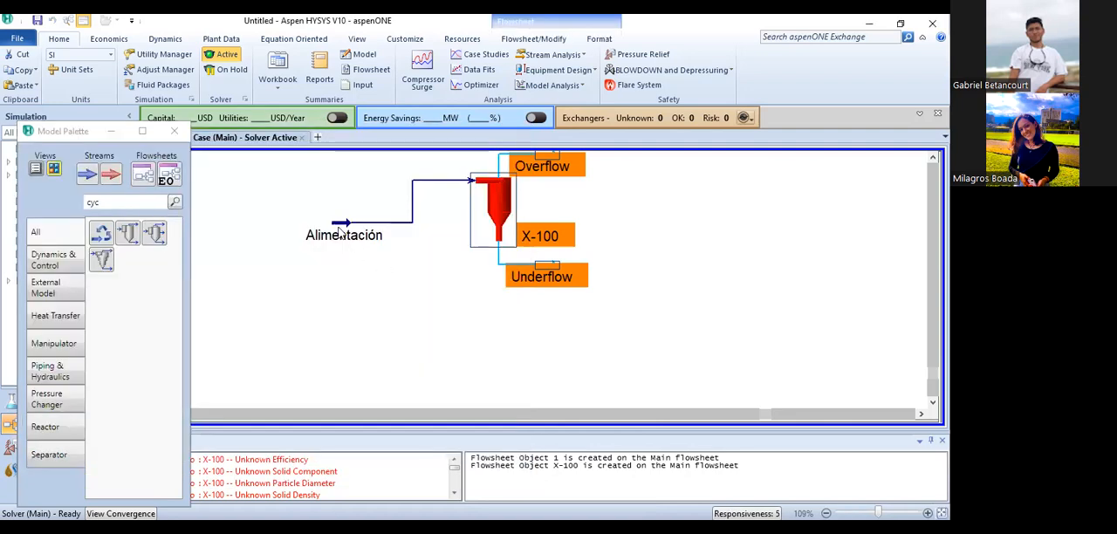
- Open the PSD input for Kaolin in the Alimentación stream and select the Log Probability distribution
{"action": "left_click", "coordinate": [341, 232]}
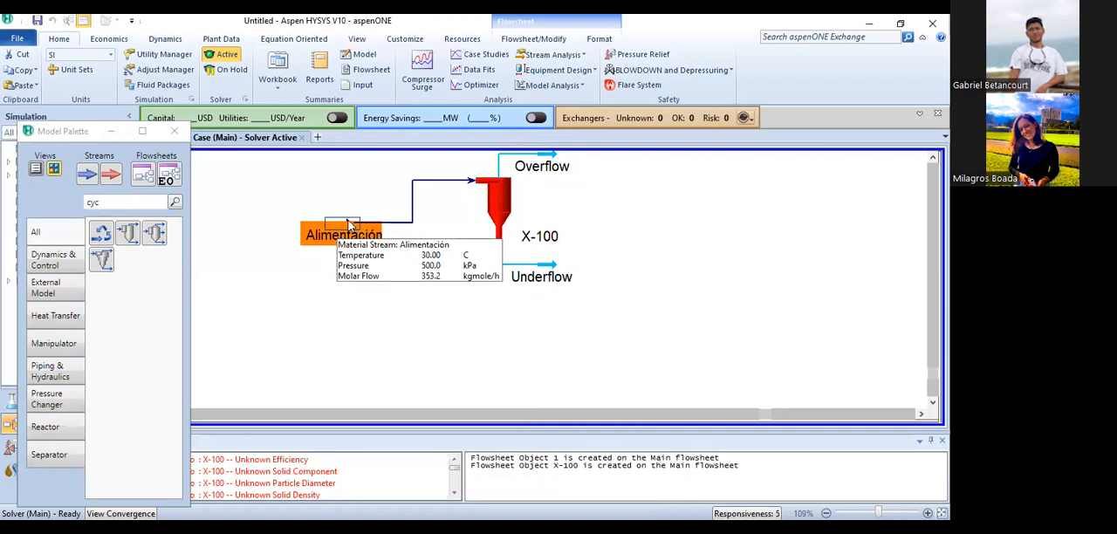
{"action": "double_click", "coordinate": [348, 222]}
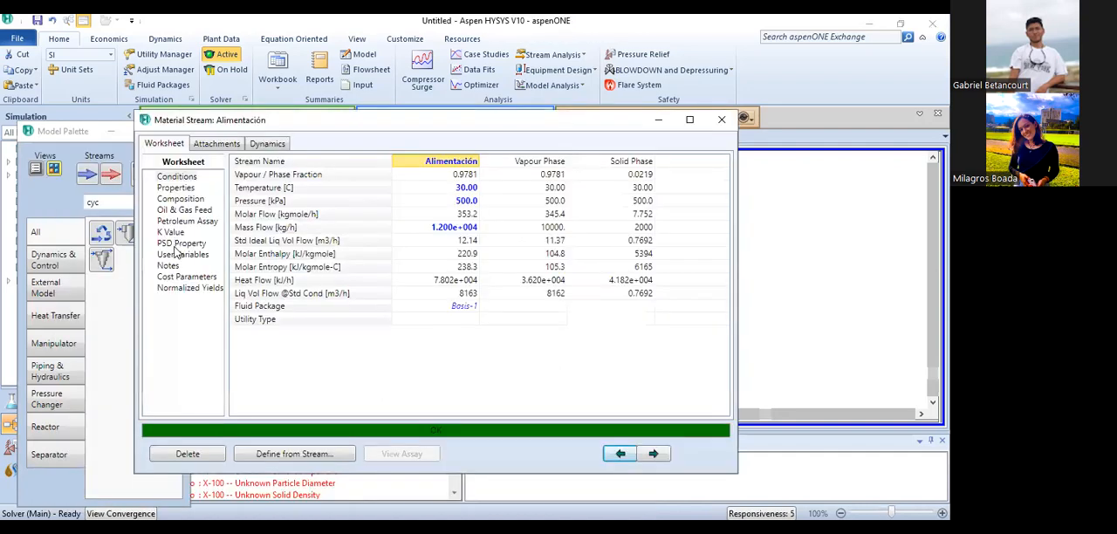
{"action": "left_click", "coordinate": [177, 244]}
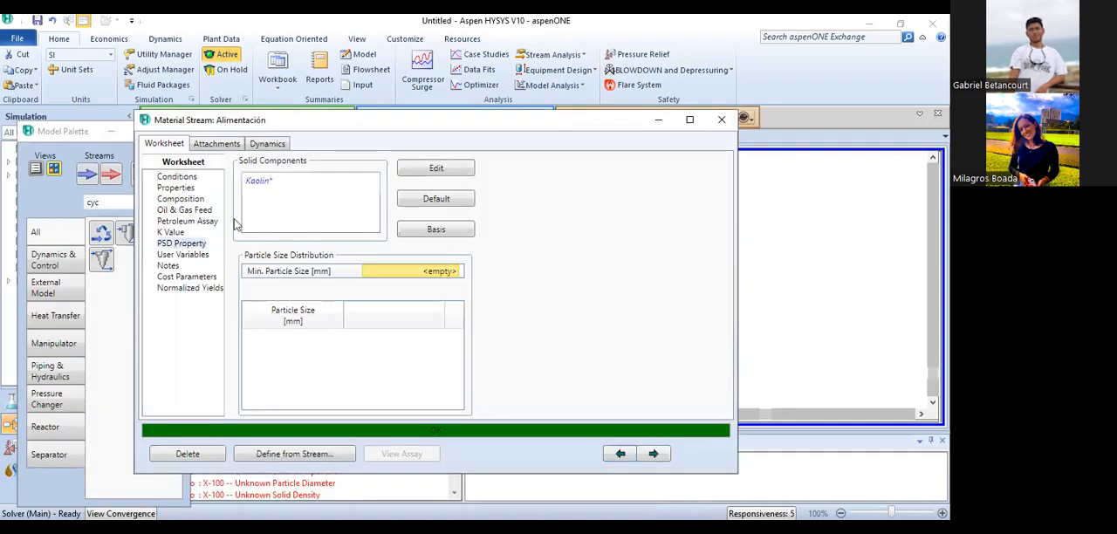
{"action": "left_click", "coordinate": [264, 186]}
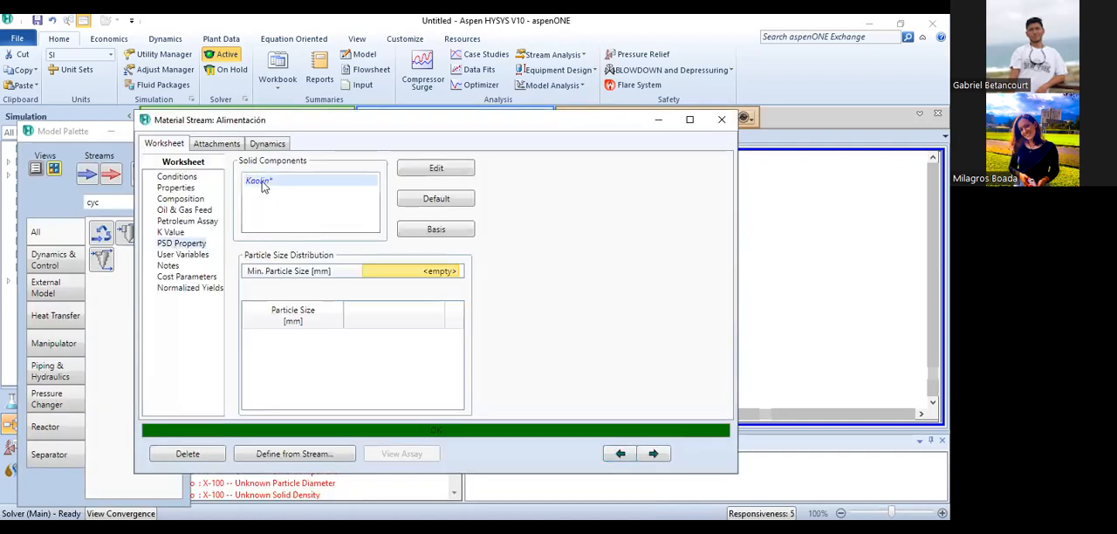
{"action": "left_click", "coordinate": [437, 172]}
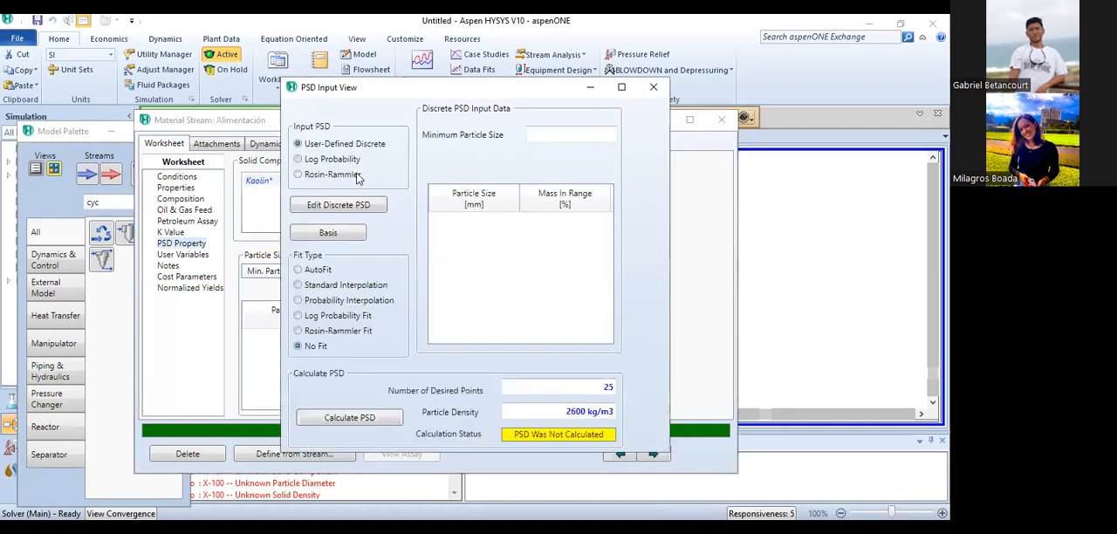
{"action": "left_click", "coordinate": [335, 160]}
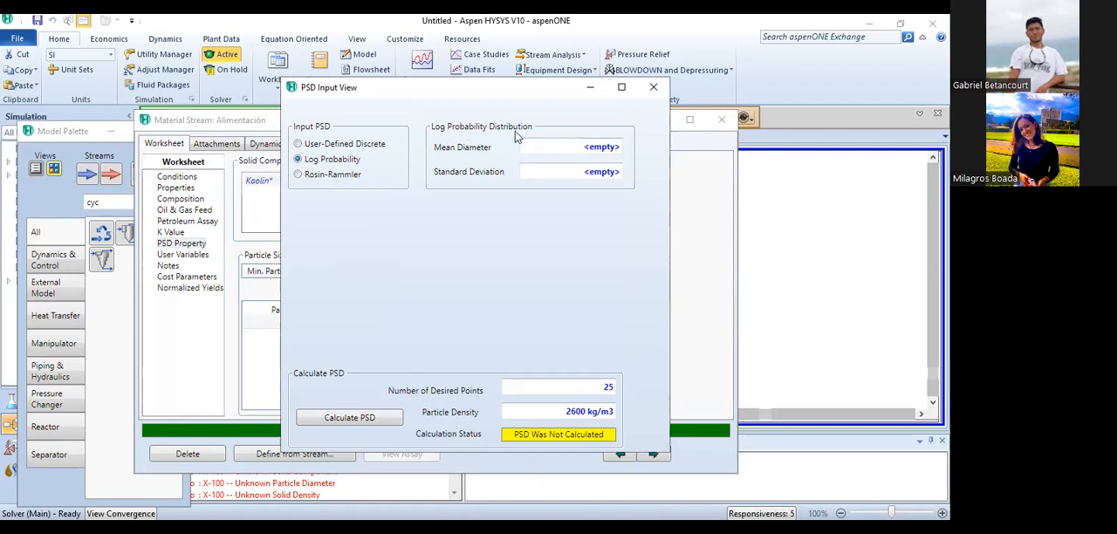
- Set the log probability distribution's mean diameter to 8.343 micron and its standard deviation to 5.227
{"action": "left_click", "coordinate": [544, 148]}
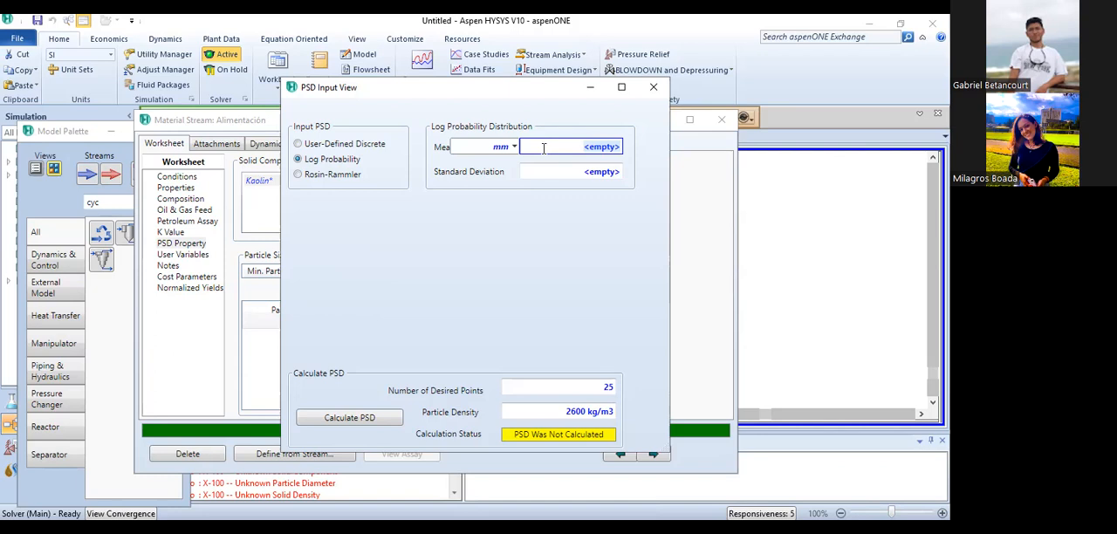
{"action": "type", "text": "8.343"}
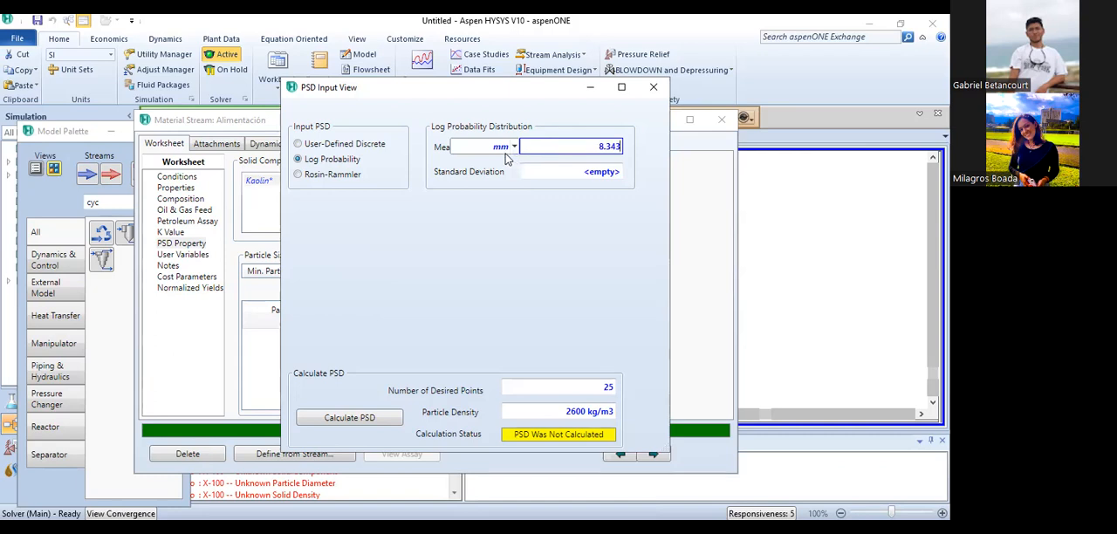
{"action": "left_click", "coordinate": [514, 147]}
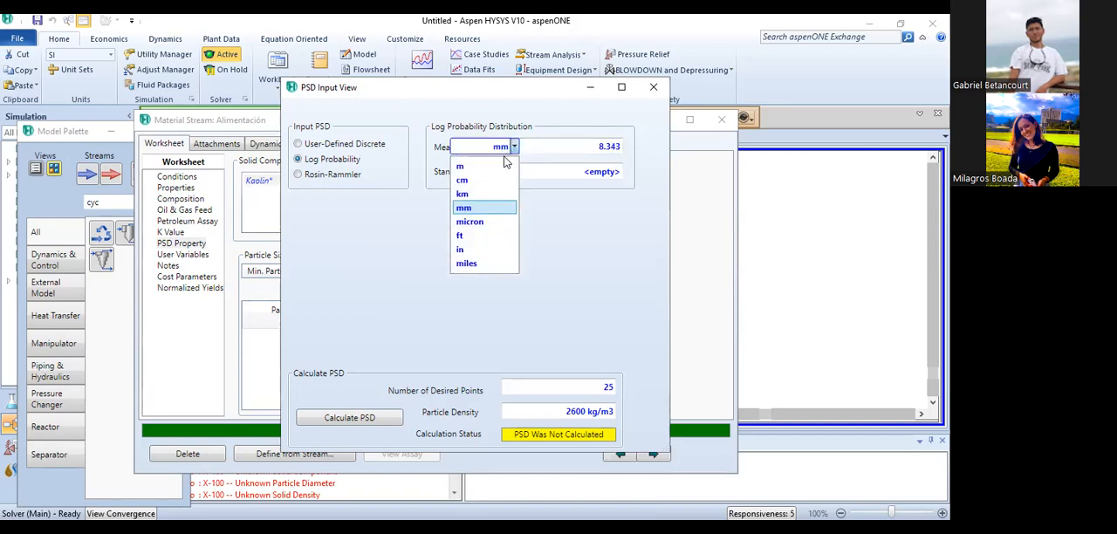
{"action": "left_click", "coordinate": [471, 222]}
{"action": "left_click", "coordinate": [576, 173]}
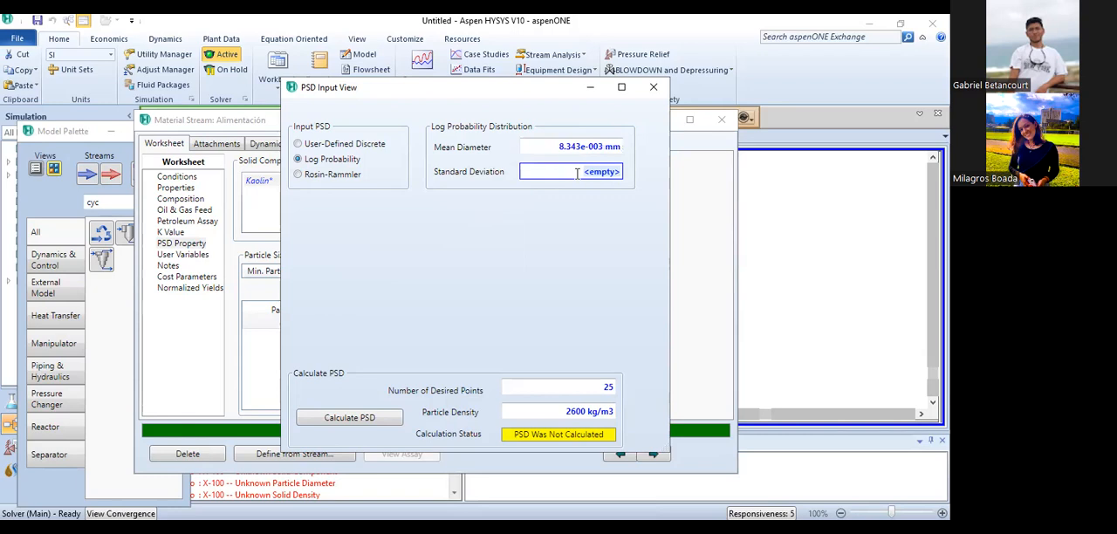
{"action": "type", "text": "2"}
{"action": "type", "text": "5.227"}
{"action": "left_click", "coordinate": [485, 311]}
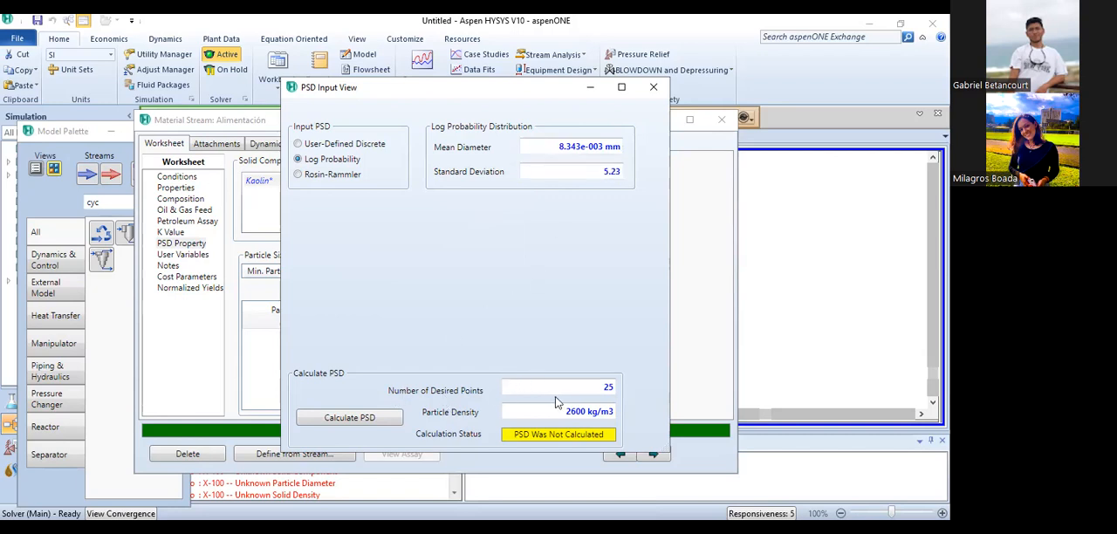
- Calculate the Kaolin PSD for the feed and return to the flowsheet
{"action": "left_click", "coordinate": [352, 417]}
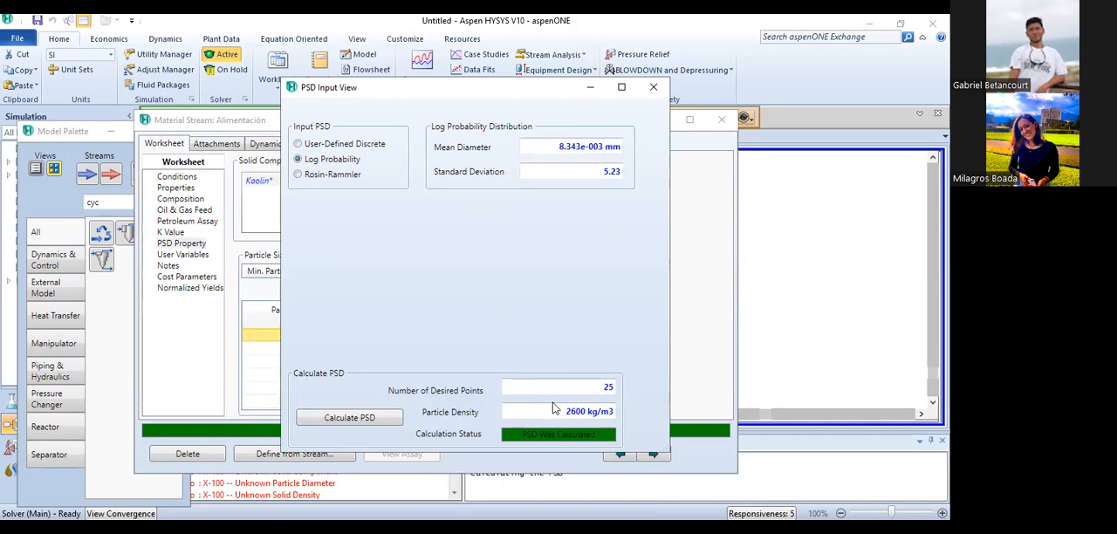
{"action": "left_click", "coordinate": [649, 86]}
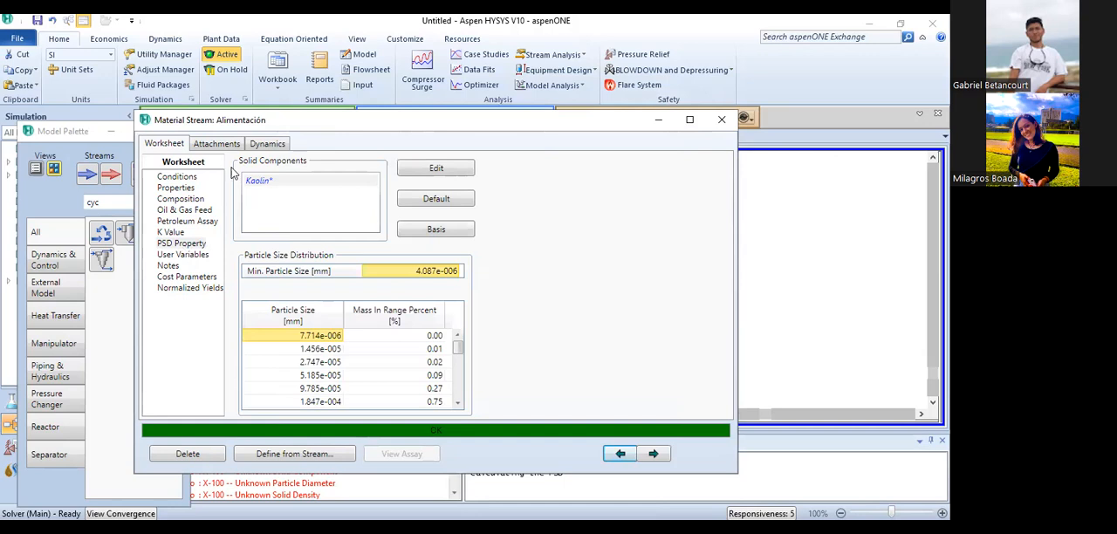
{"action": "left_click", "coordinate": [723, 128]}
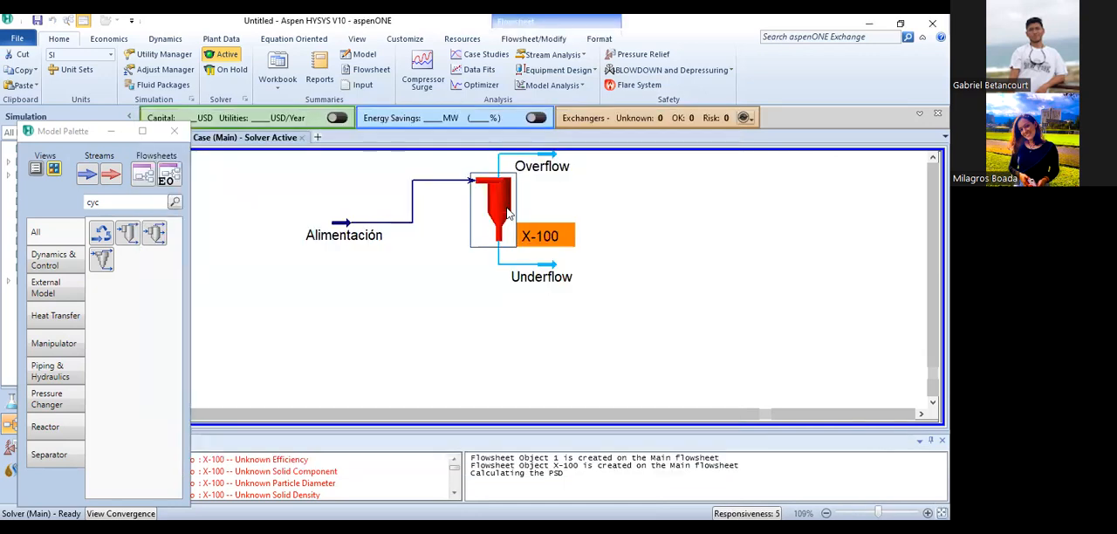
- Set the cyclone's efficiency basis to Particle Size Distribution with Kaolin as the solid, then return to the flowsheet
{"action": "double_click", "coordinate": [509, 212]}
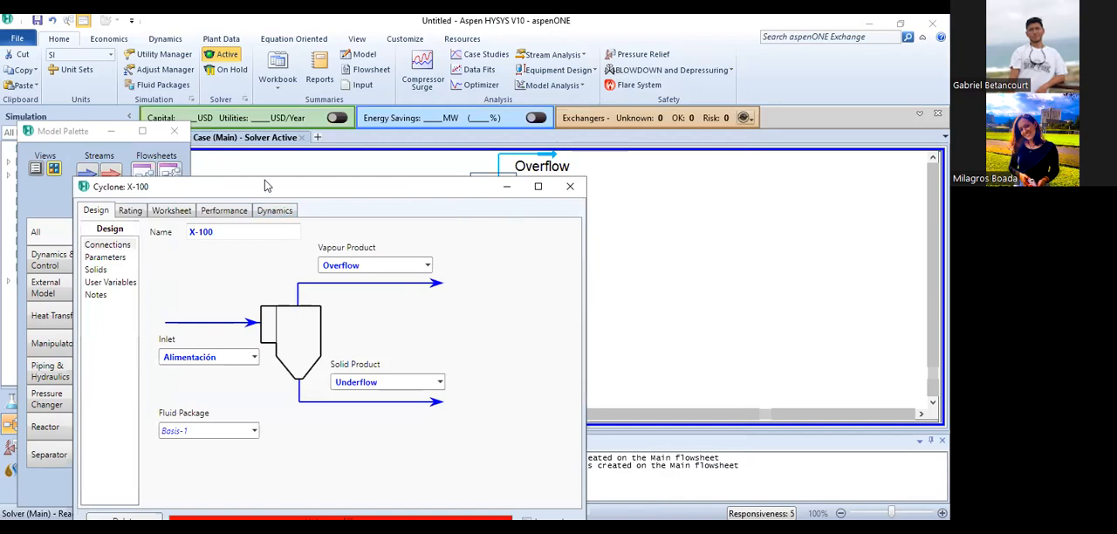
{"action": "left_click_drag", "start_coordinate": [266, 185], "coordinate": [277, 105]}
{"action": "left_click", "coordinate": [109, 189]}
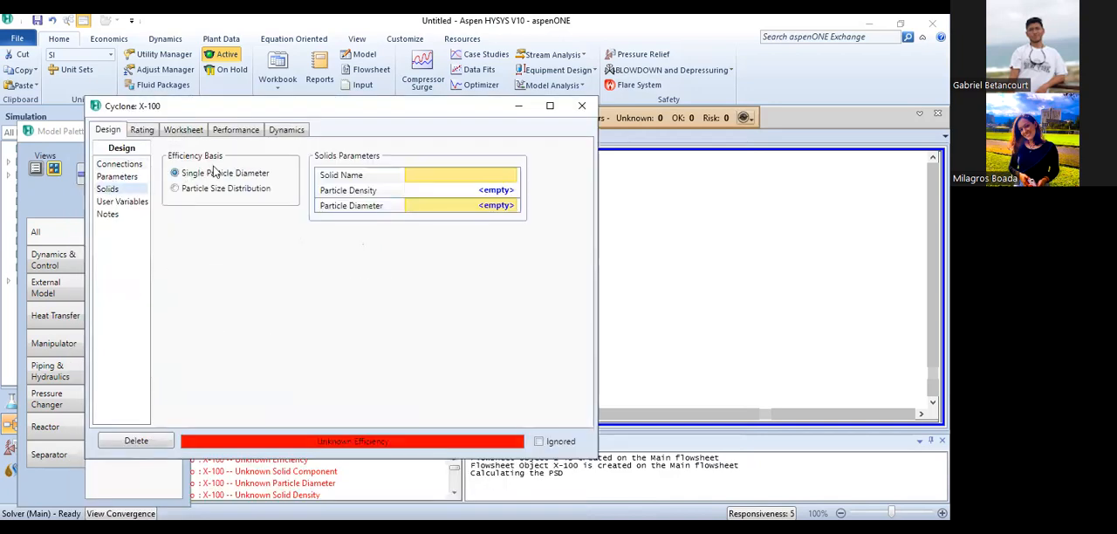
{"action": "left_click", "coordinate": [201, 188]}
{"action": "left_click", "coordinate": [464, 178]}
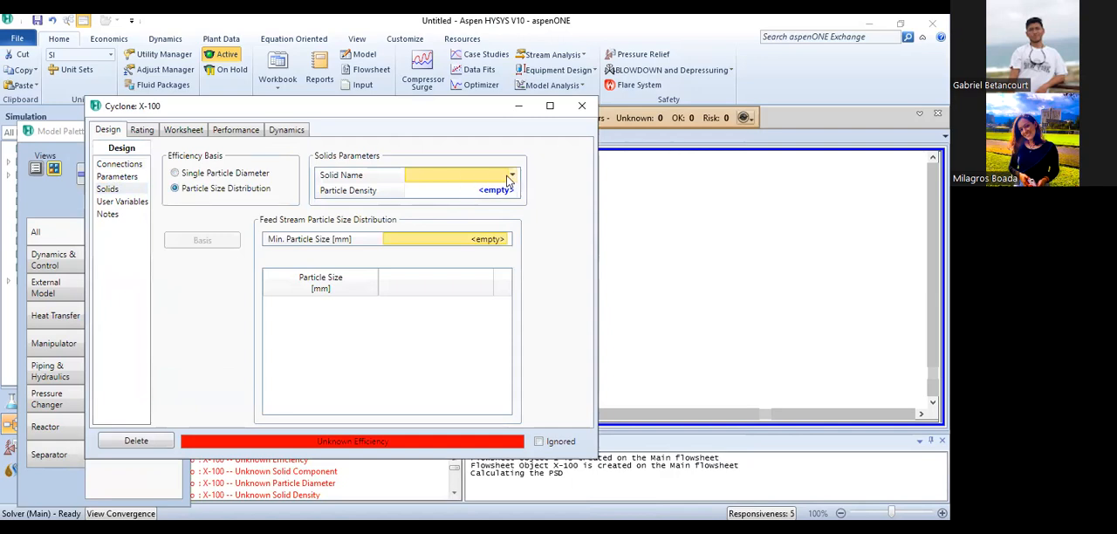
{"action": "left_click", "coordinate": [512, 175]}
{"action": "left_click", "coordinate": [321, 197]}
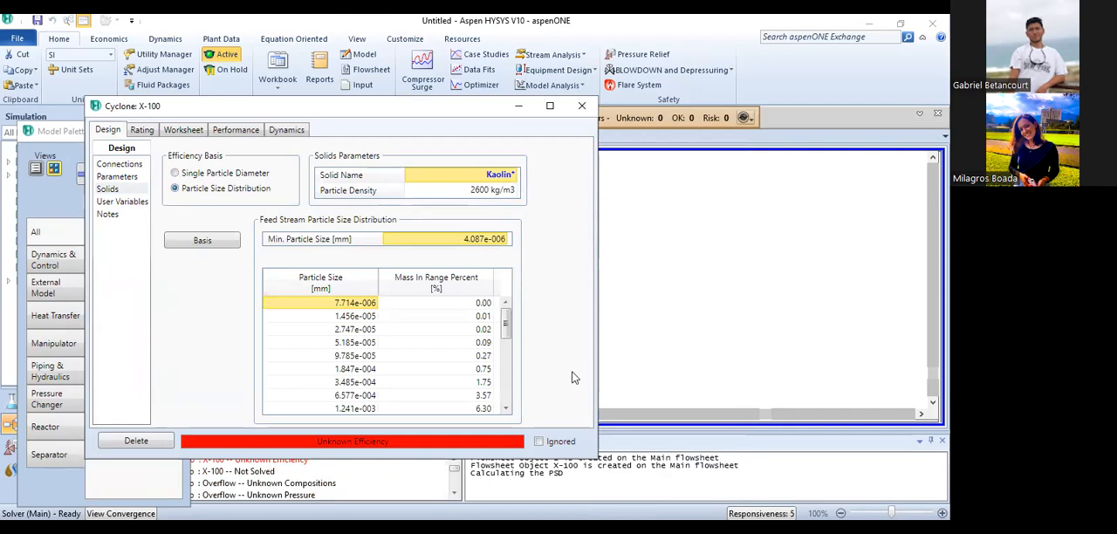
{"action": "left_click", "coordinate": [489, 368]}
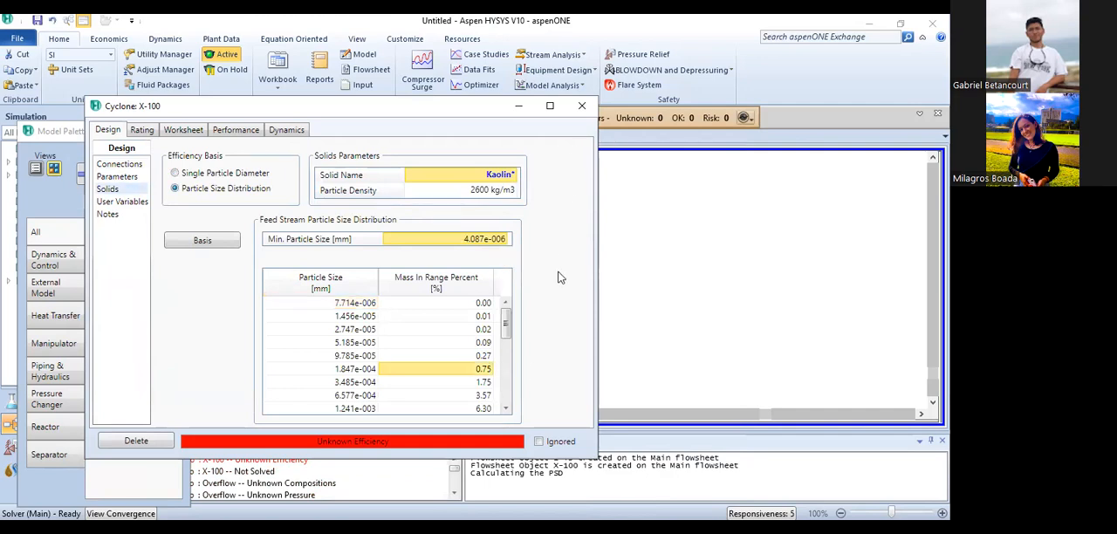
{"action": "left_click", "coordinate": [518, 107]}
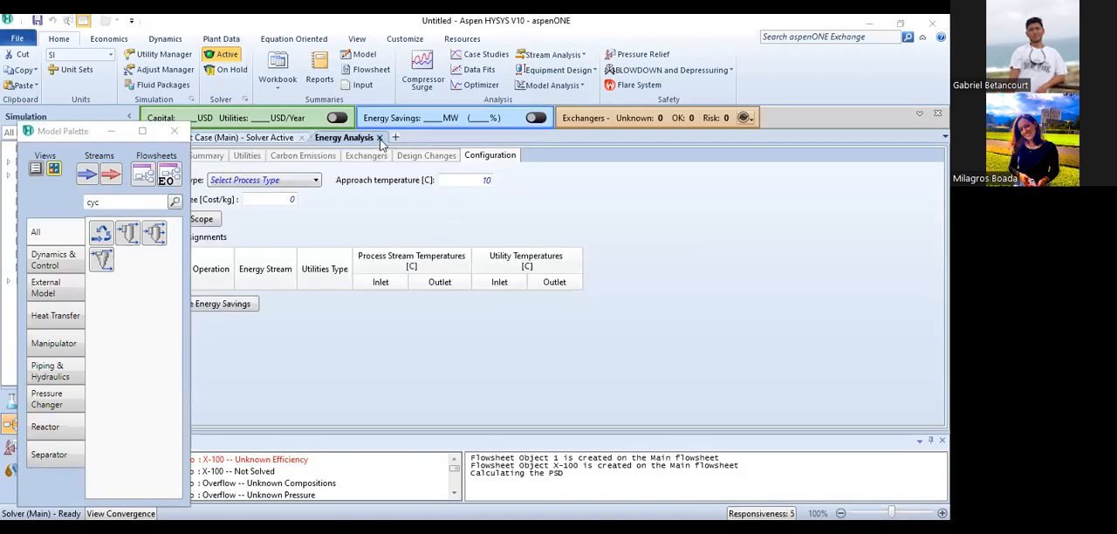
{"action": "left_click", "coordinate": [380, 137]}
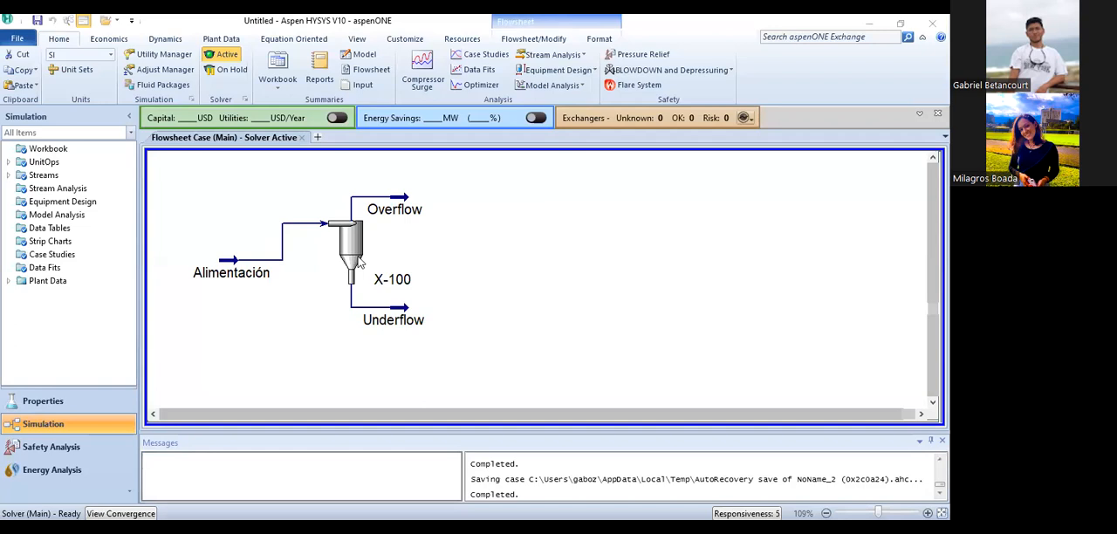
- Review the Kaolin particle size distribution in the Alimentación stream's PSD properties
{"action": "double_click", "coordinate": [233, 273]}
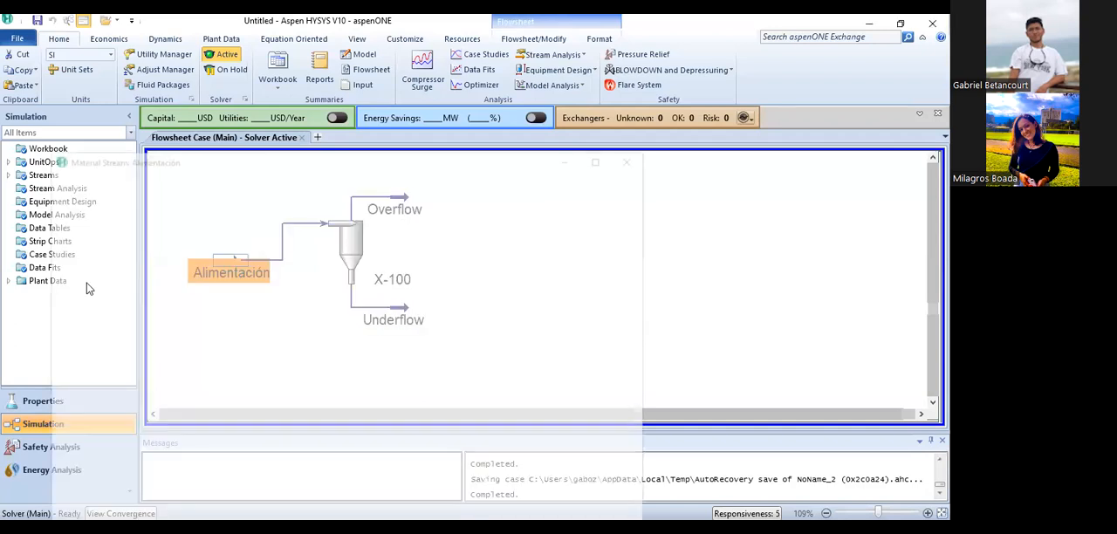
{"action": "left_click", "coordinate": [89, 284]}
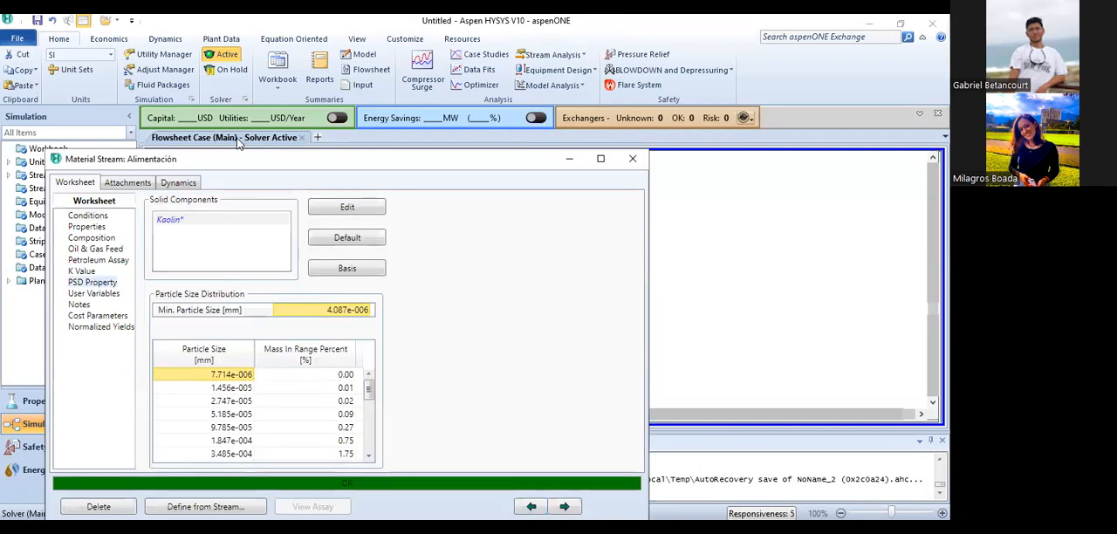
{"action": "left_click_drag", "start_coordinate": [221, 159], "coordinate": [249, 90]}
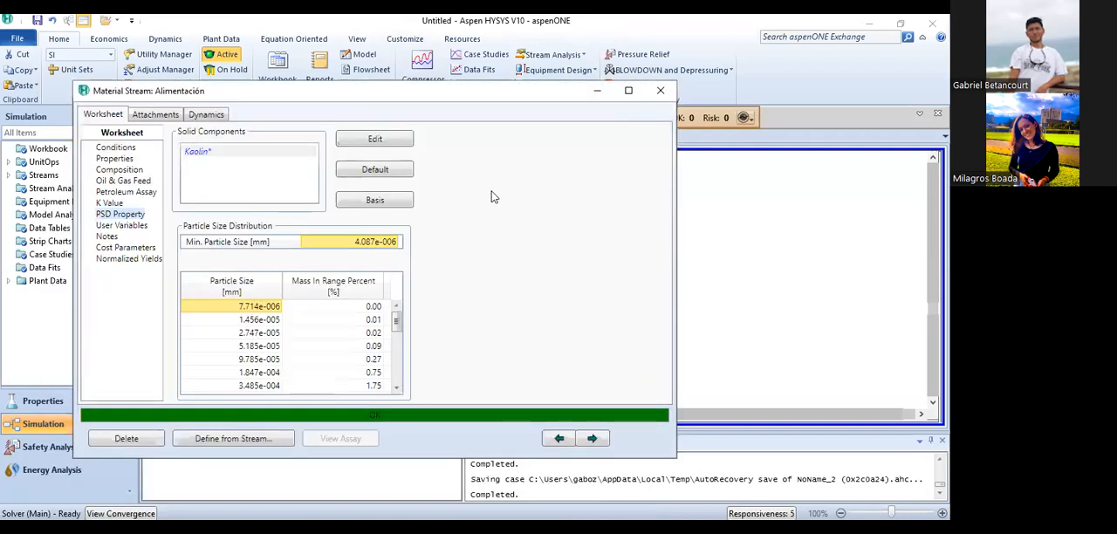
{"action": "left_click", "coordinate": [653, 94]}
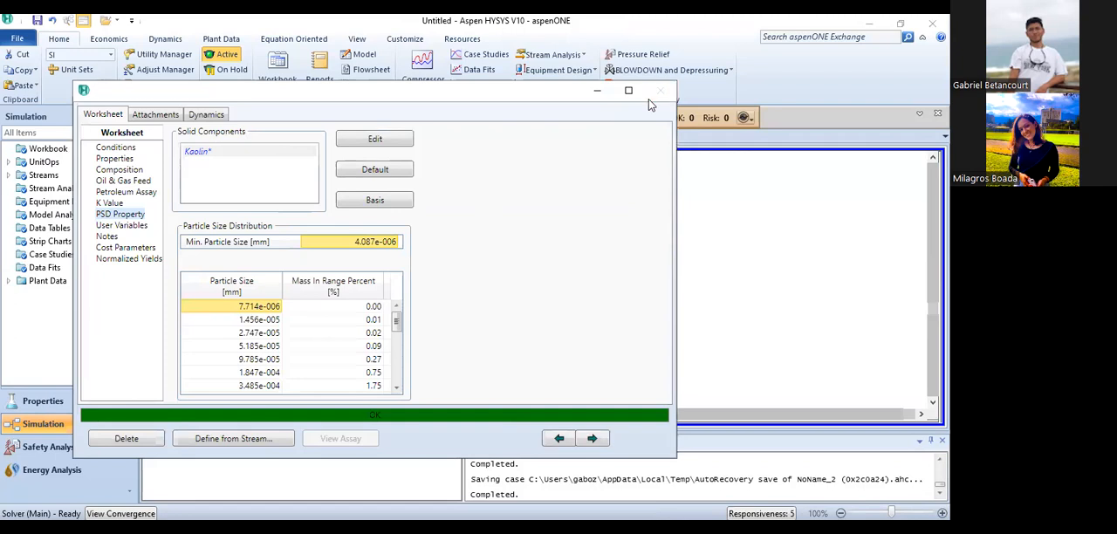
- Review the cyclone X-100's solids parameters and feed particle size distribution, and return to the flowsheet
{"action": "double_click", "coordinate": [353, 248]}
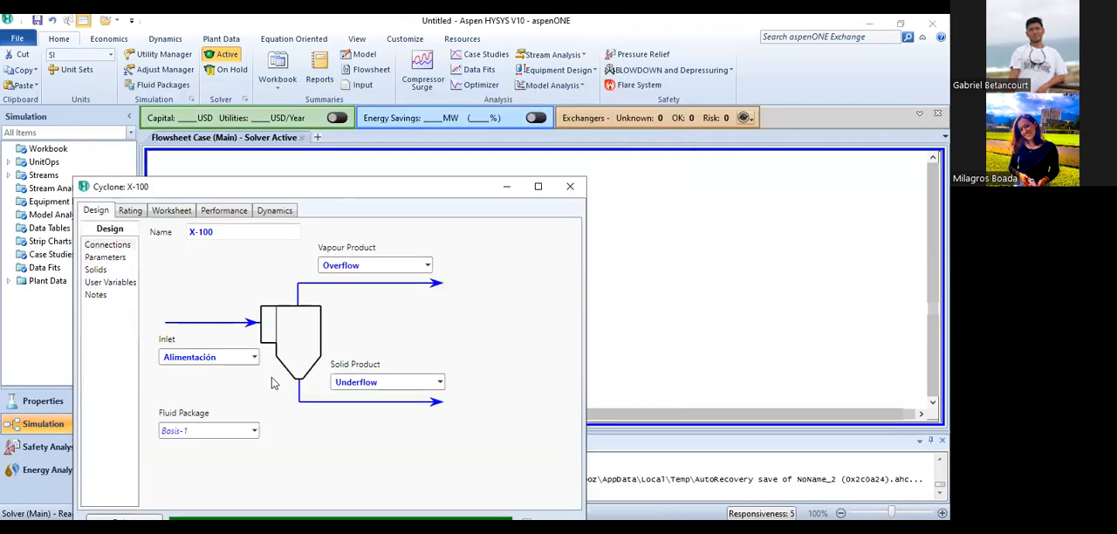
{"action": "left_click", "coordinate": [96, 270]}
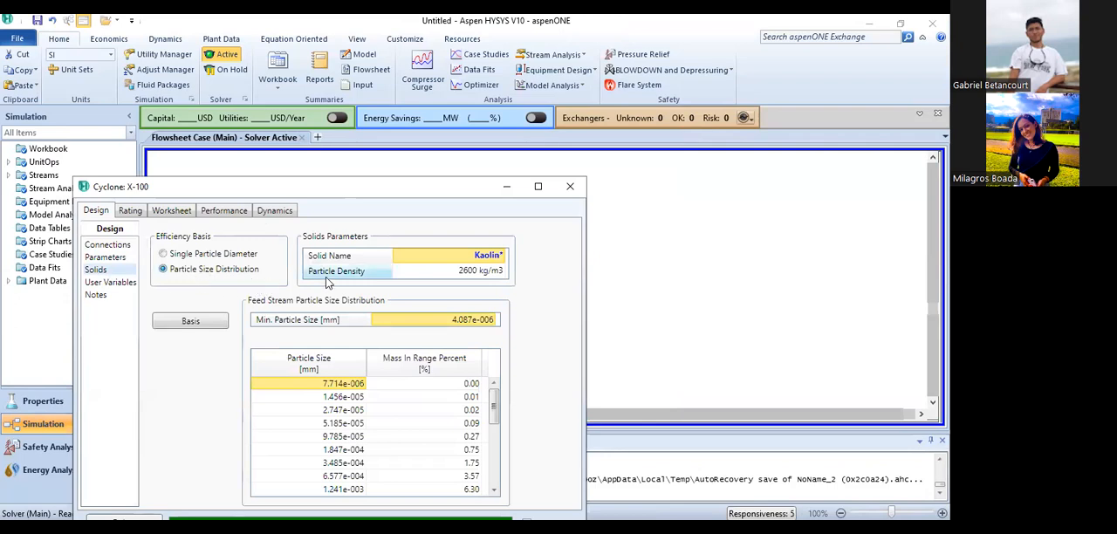
{"action": "left_click_drag", "start_coordinate": [388, 185], "coordinate": [392, 145]}
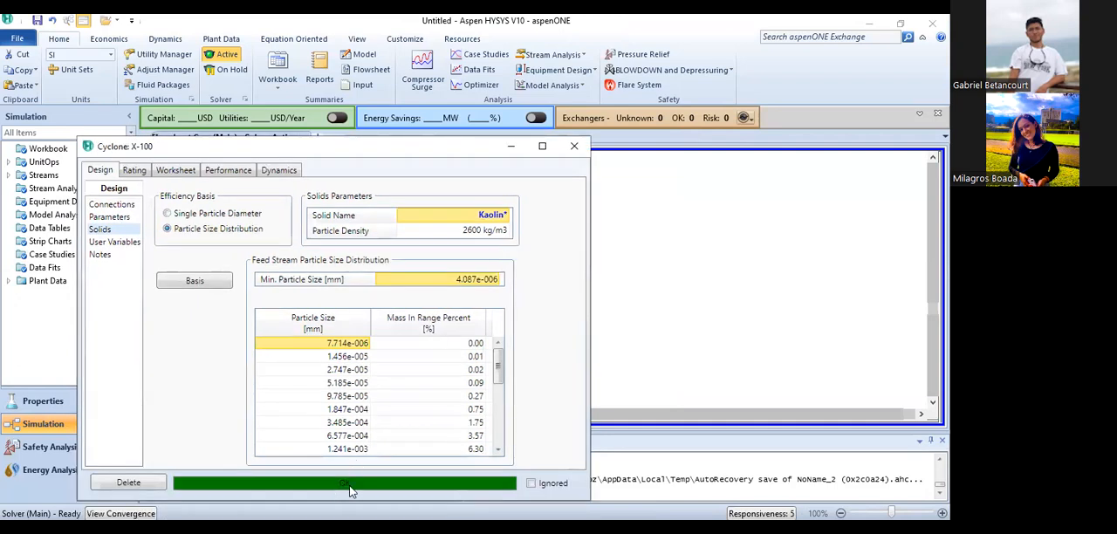
{"action": "left_click", "coordinate": [574, 154]}
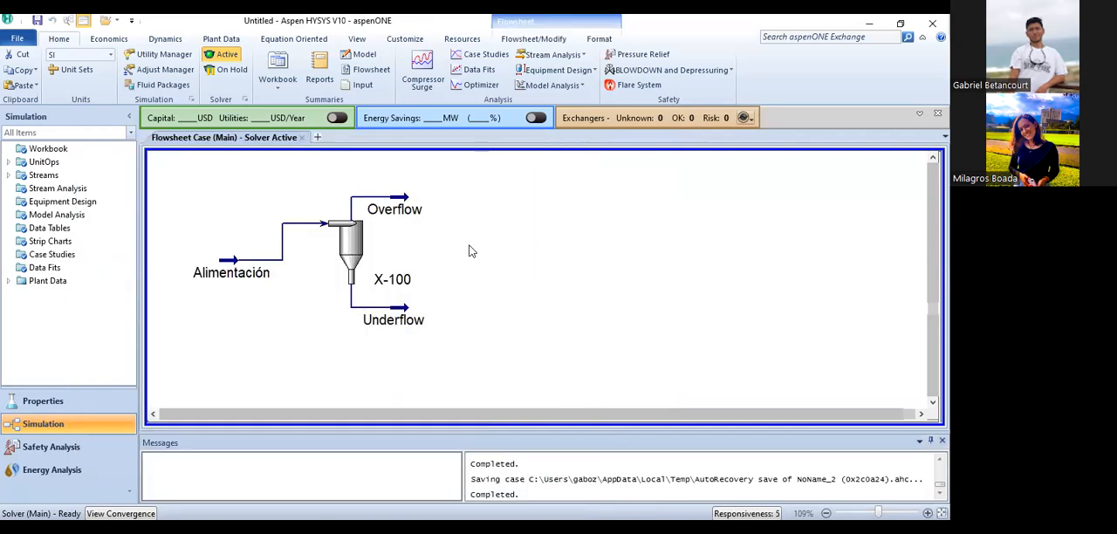
{"action": "left_click_drag", "start_coordinate": [157, 171], "coordinate": [455, 331]}
{"action": "left_click", "coordinate": [455, 329]}
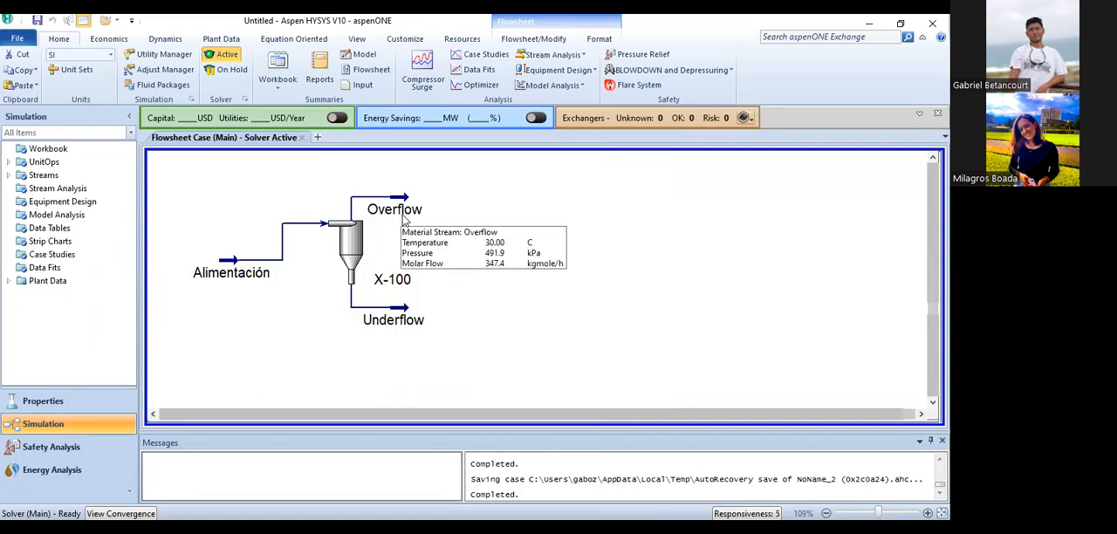
- Check the Overflow stream's worksheet conditions by phase and return to the flowsheet
{"action": "double_click", "coordinate": [404, 221]}
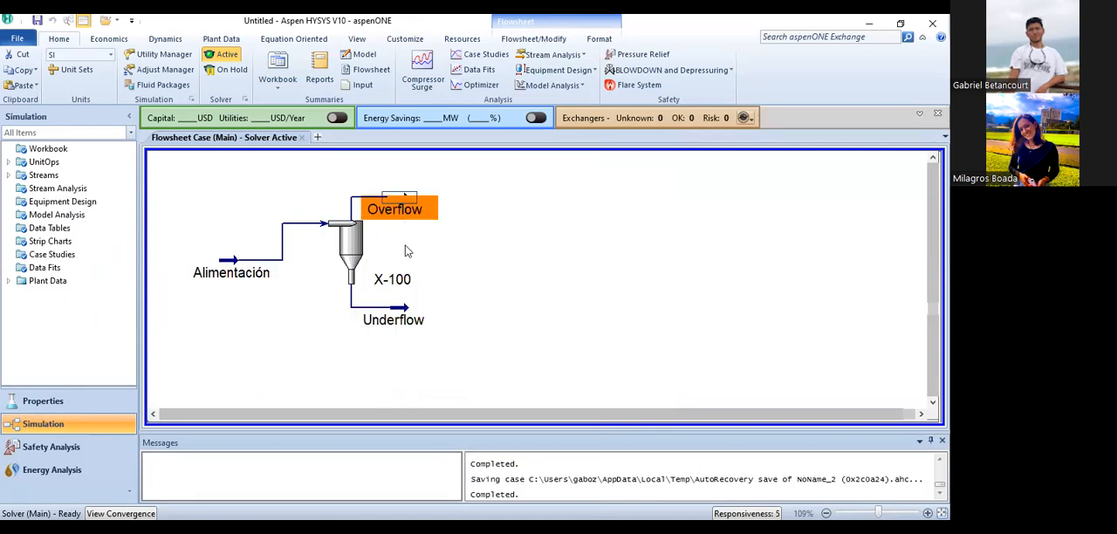
{"action": "left_click_drag", "start_coordinate": [440, 215], "coordinate": [466, 135]}
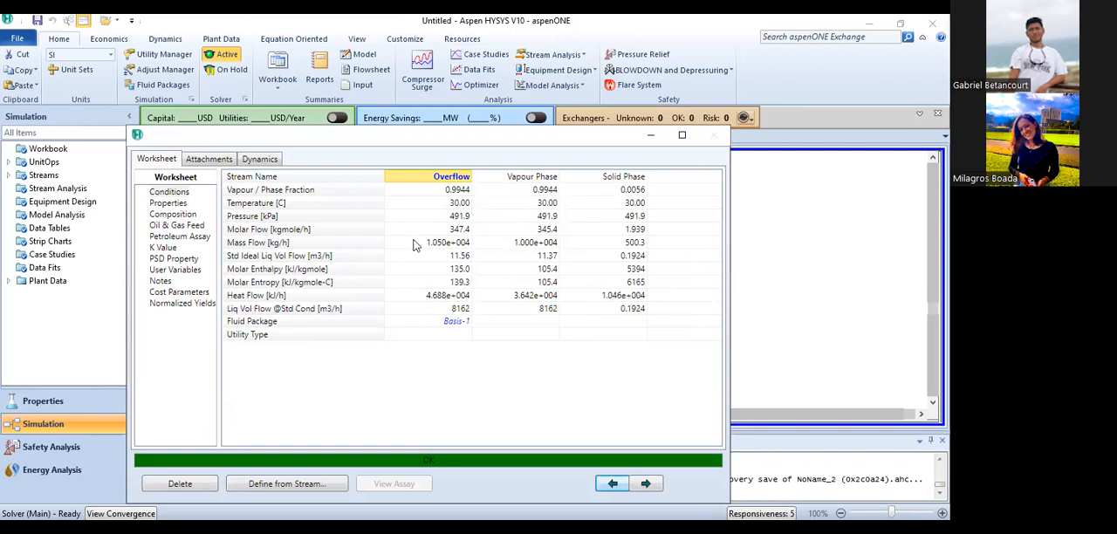
{"action": "left_click", "coordinate": [408, 281]}
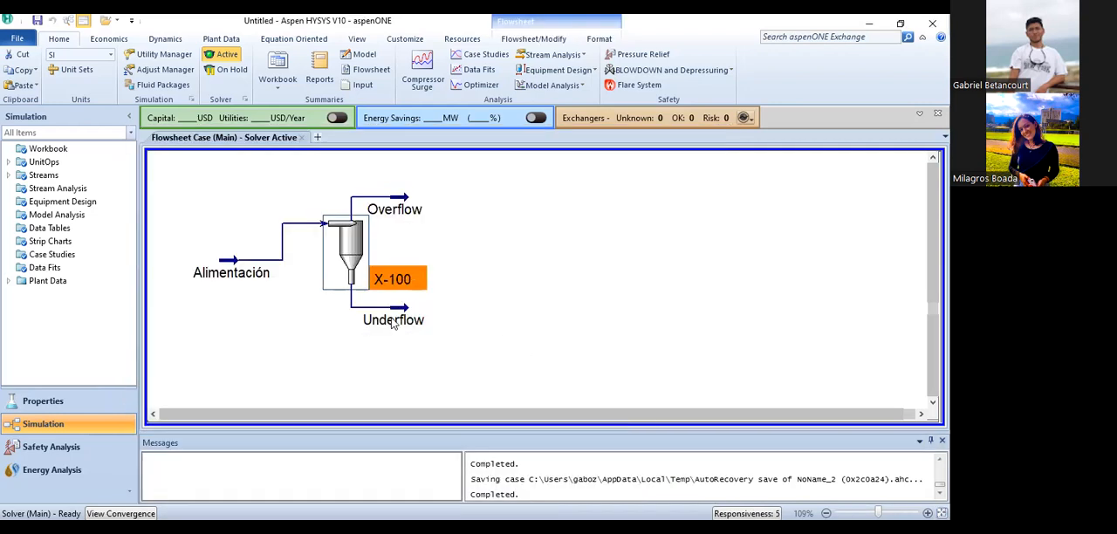
- Examine the Underflow stream's conditions and its Kaolin particle size distribution across the mid-size ranges, and close the stream
{"action": "left_click", "coordinate": [394, 321]}
{"action": "double_click", "coordinate": [410, 305]}
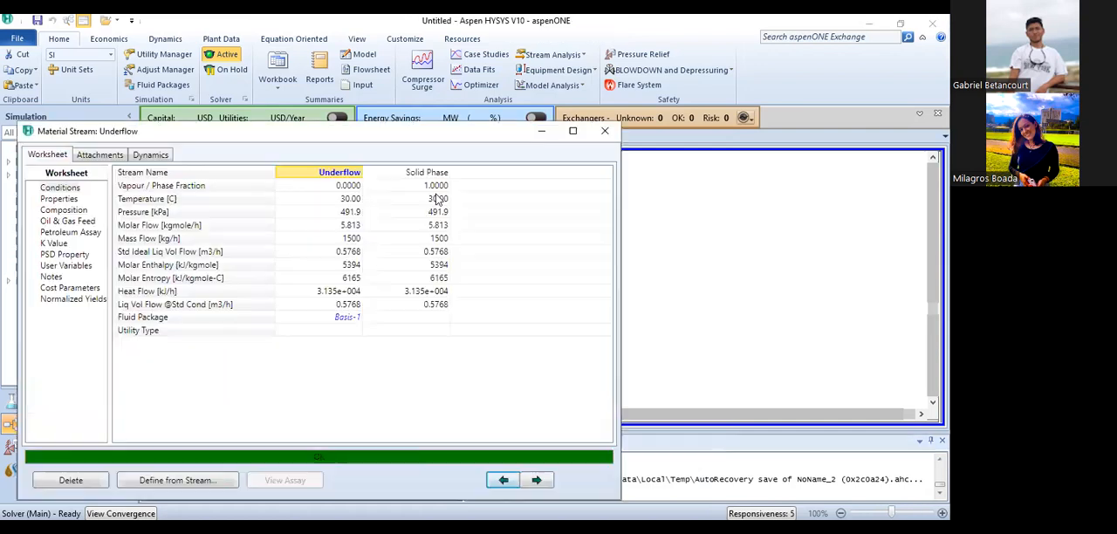
{"action": "left_click_drag", "start_coordinate": [386, 139], "coordinate": [474, 123]}
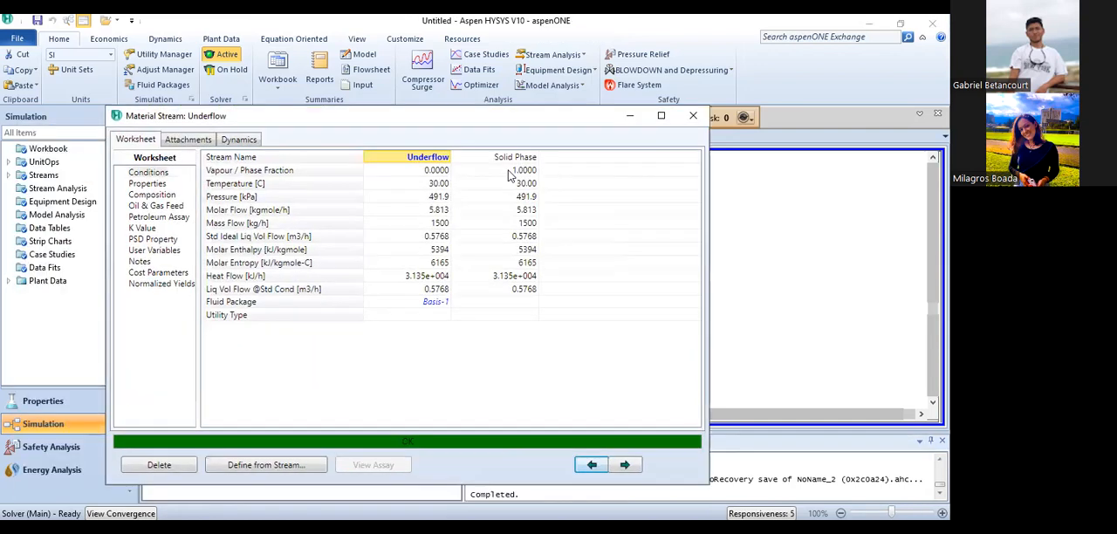
{"action": "left_click", "coordinate": [152, 239]}
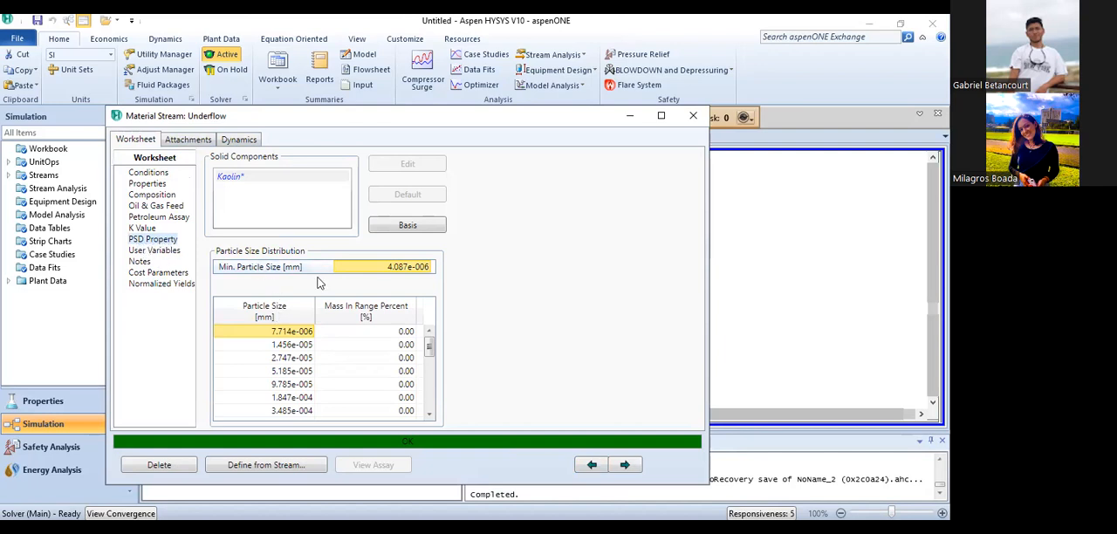
{"action": "left_click_drag", "start_coordinate": [429, 346], "coordinate": [431, 368]}
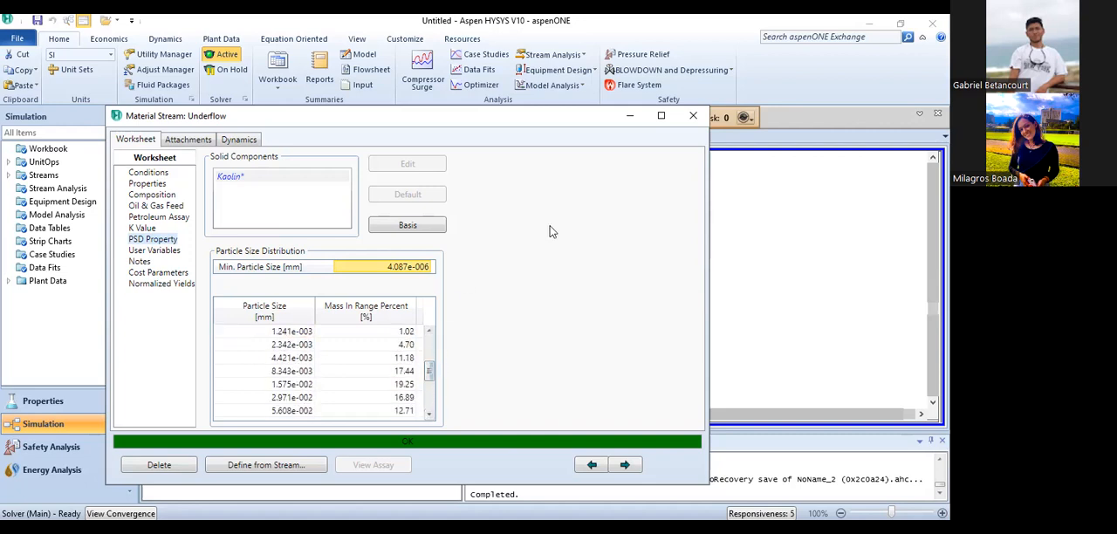
{"action": "left_click", "coordinate": [693, 115]}
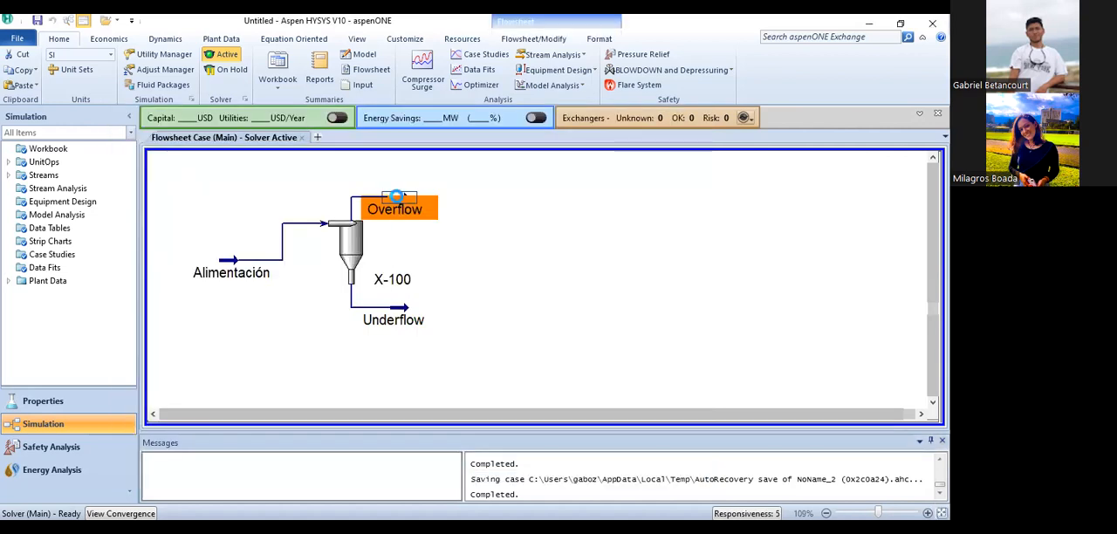
- Examine the Overflow stream's Kaolin particle size distribution across the mid-size ranges, and close the stream
{"action": "double_click", "coordinate": [397, 202]}
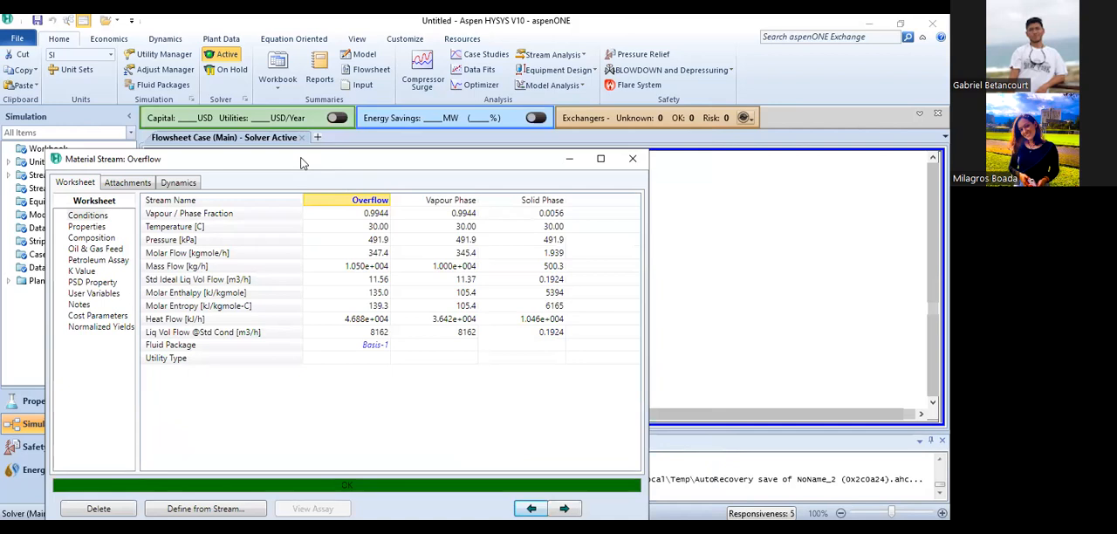
{"action": "left_click_drag", "start_coordinate": [302, 162], "coordinate": [363, 115]}
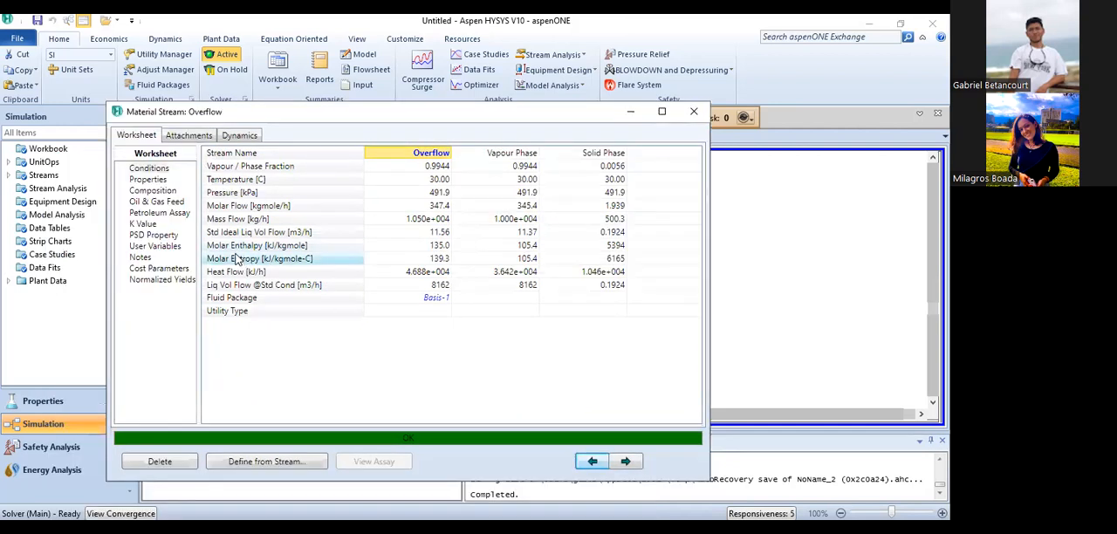
{"action": "left_click", "coordinate": [150, 236]}
{"action": "left_click_drag", "start_coordinate": [429, 343], "coordinate": [430, 364]}
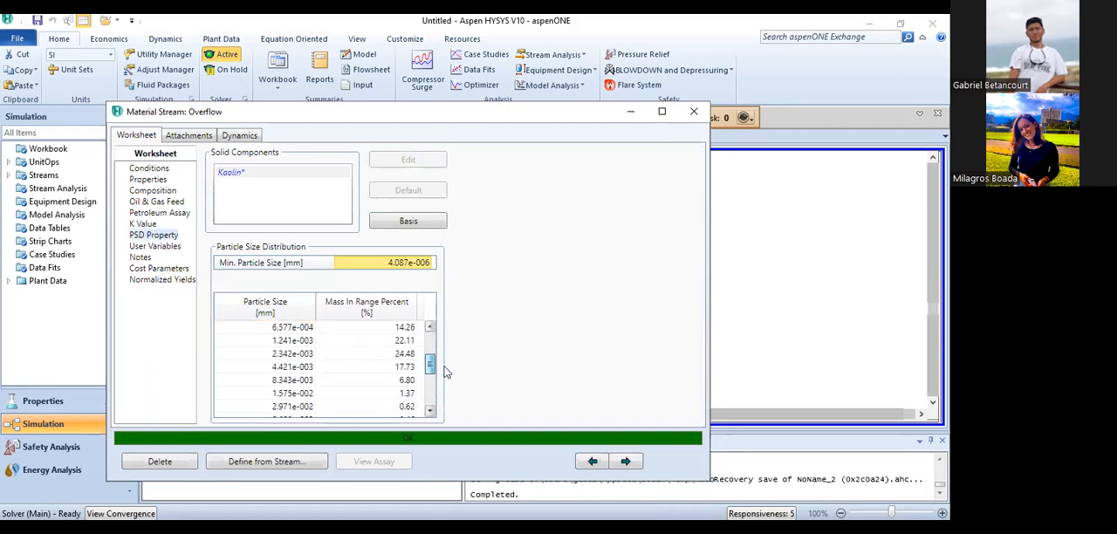
{"action": "left_click", "coordinate": [693, 112]}
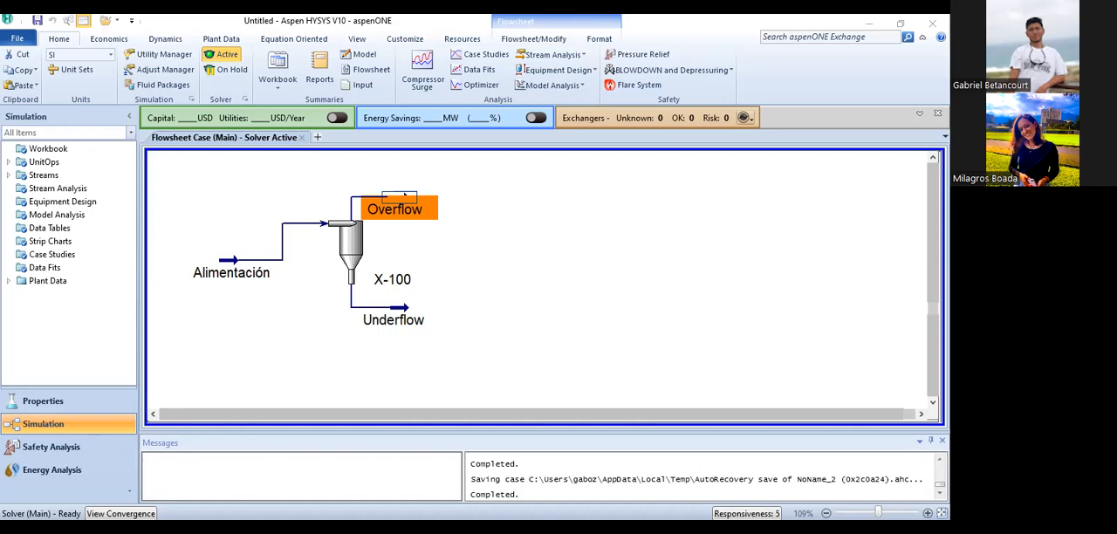
{"action": "key", "text": "alt+Tab"}
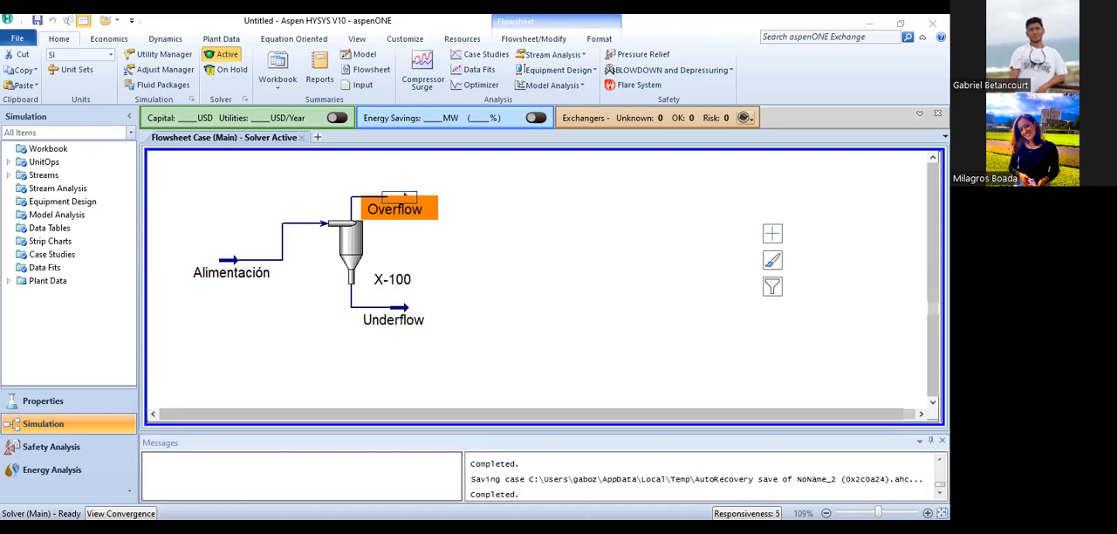